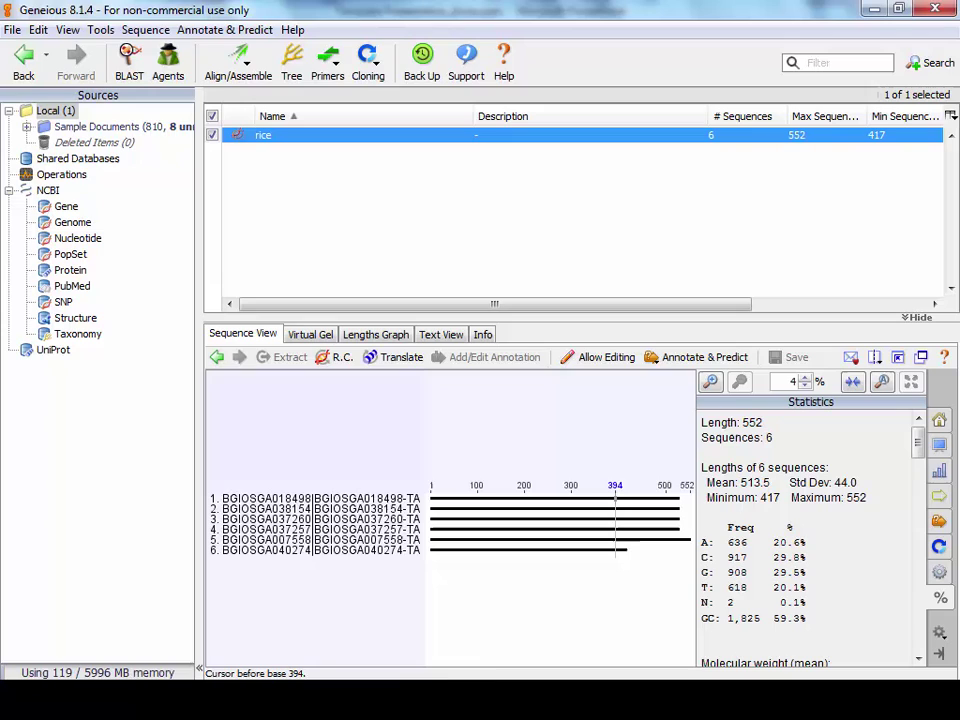
# Step: Reselect the rice document in the Local folder and check the data storage path in General preferences
pyautogui.click(55, 111)
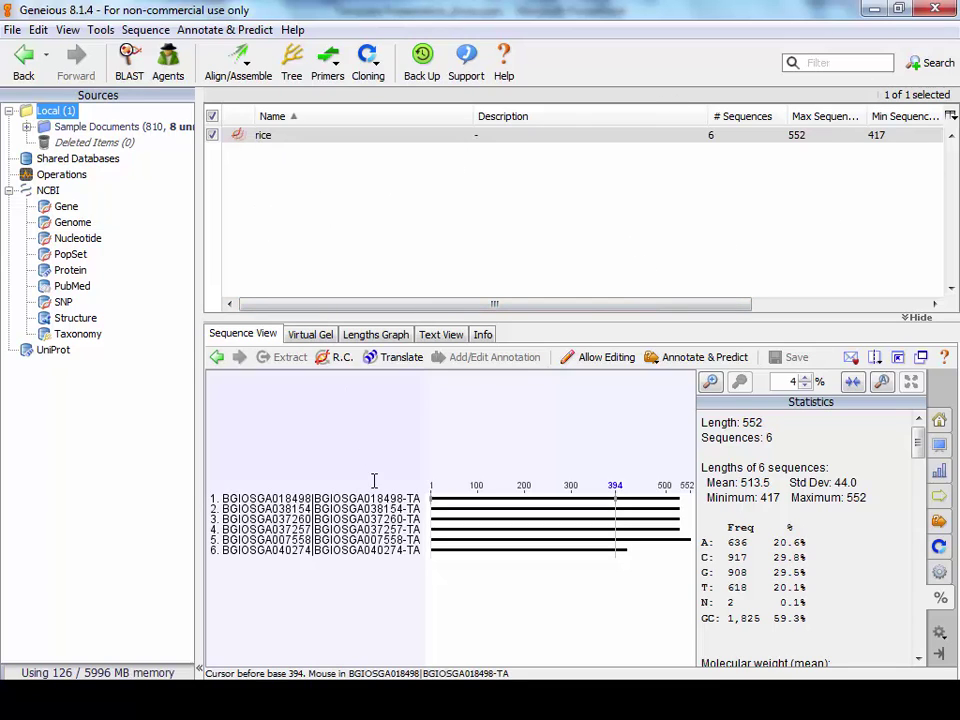
pyautogui.click(322, 137)
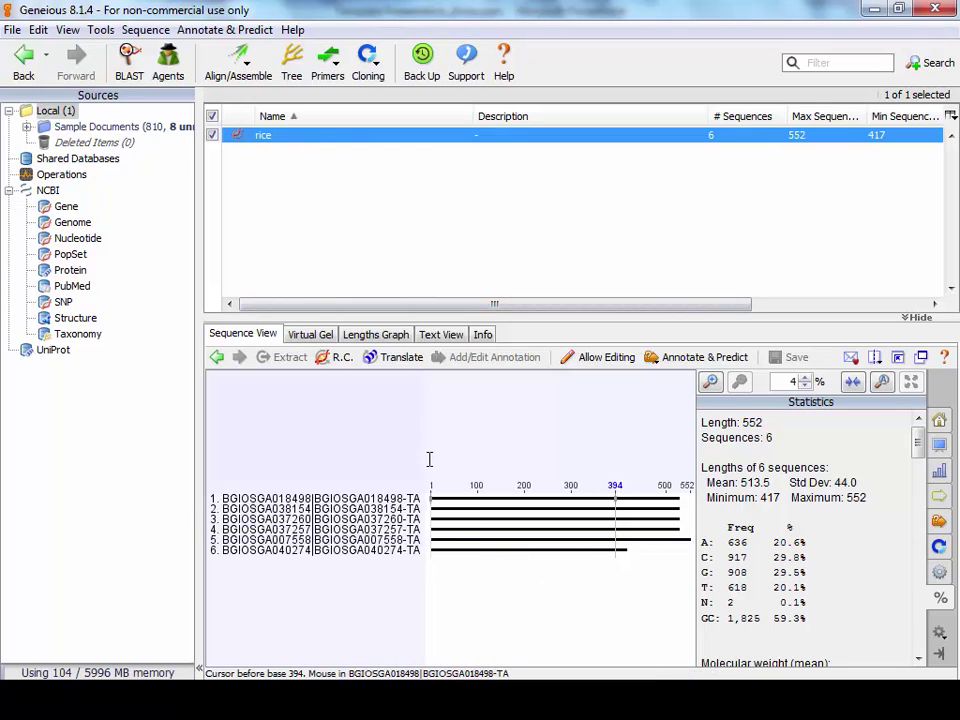
pyautogui.click(37, 31)
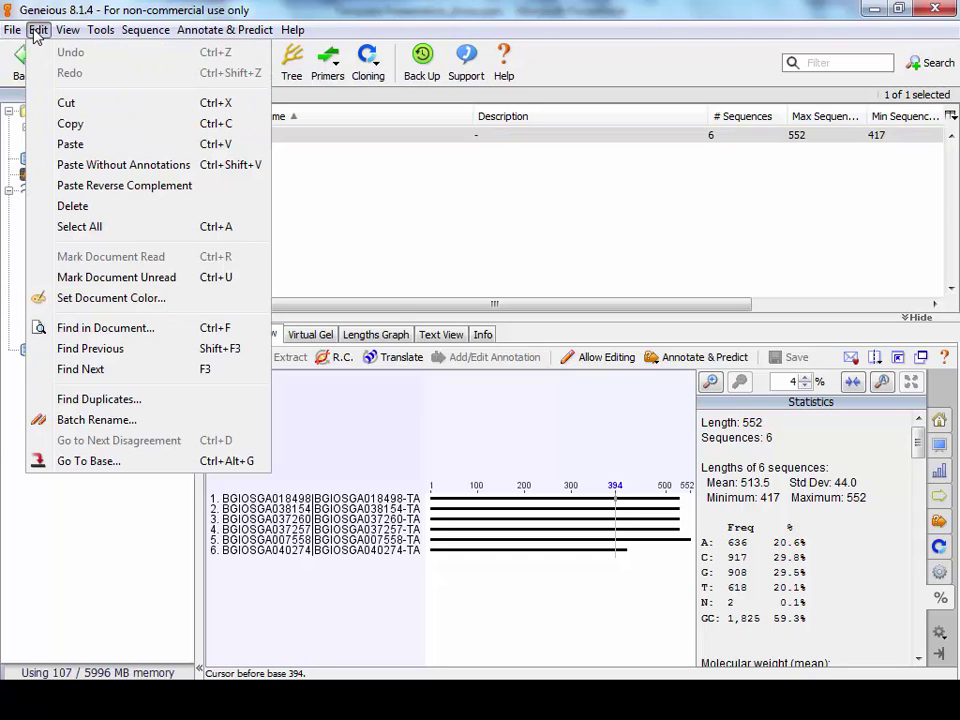
pyautogui.moveTo(108, 33)
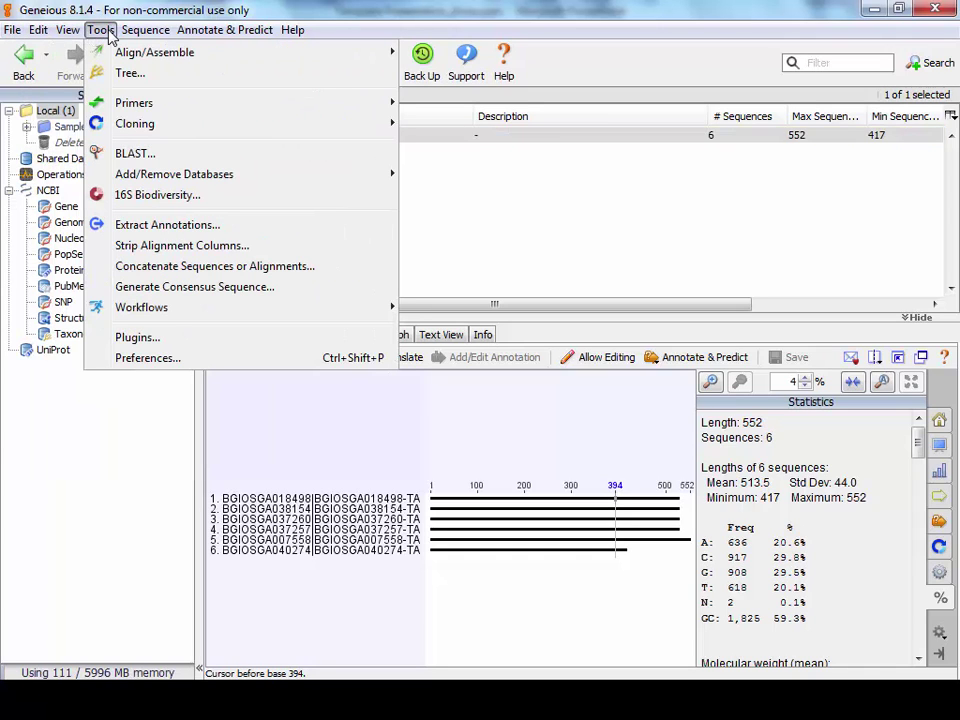
pyautogui.click(148, 358)
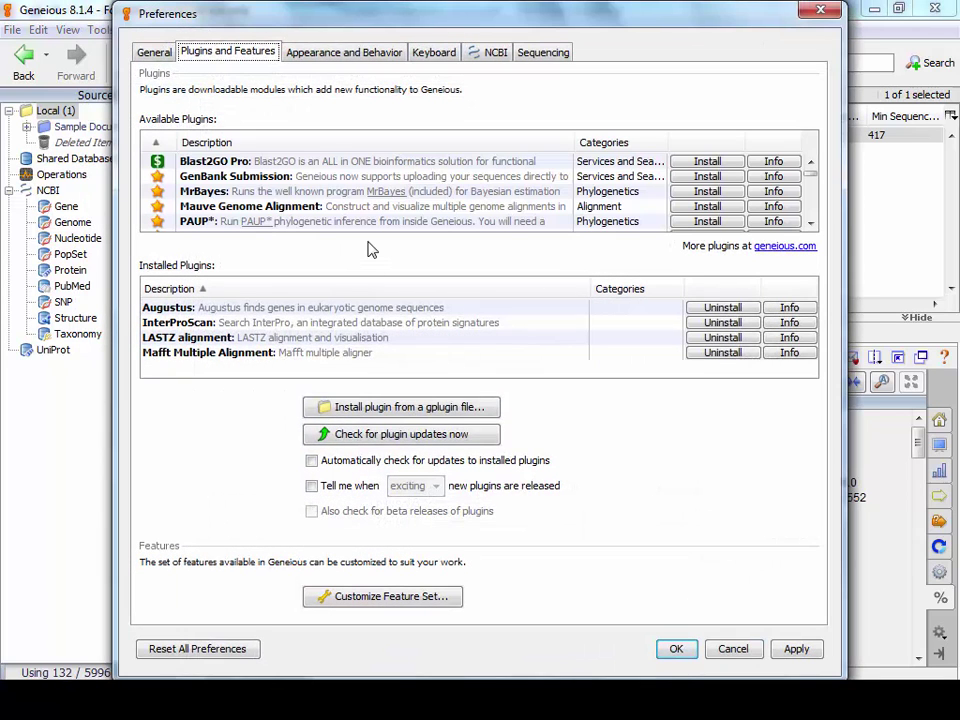
pyautogui.click(154, 54)
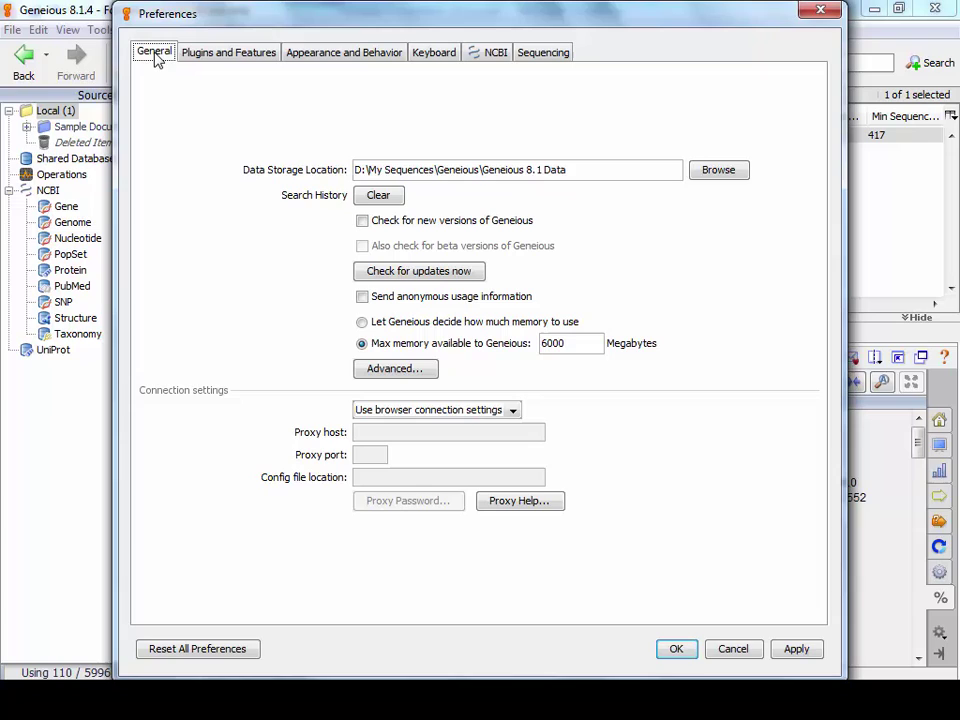
pyautogui.click(578, 169)
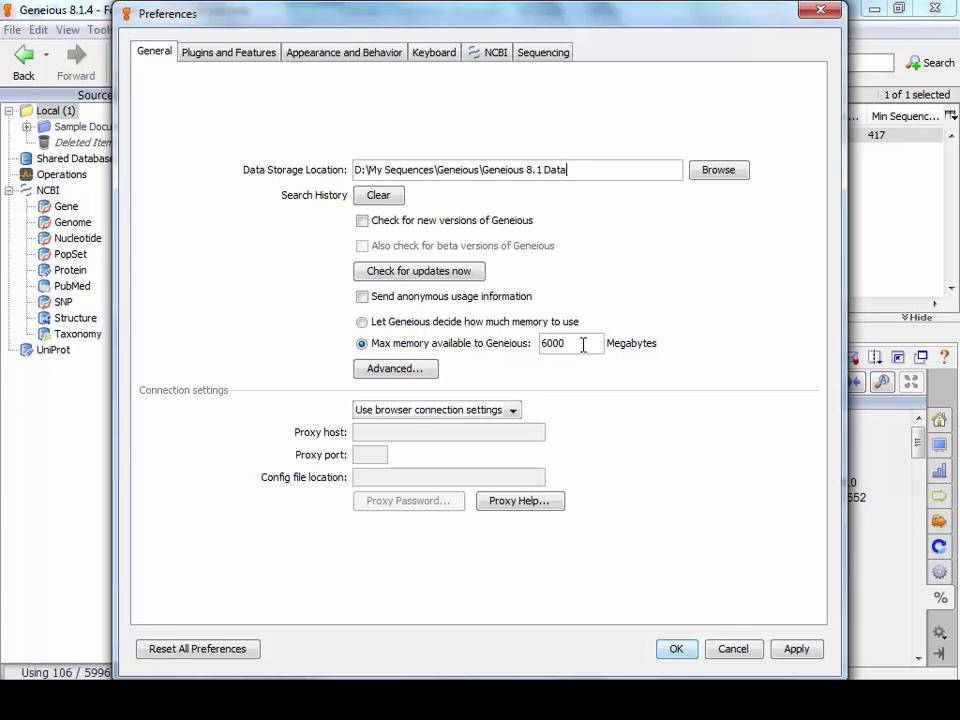
# Step: Review the 6000 MB memory limit, close Preferences unchanged, and free memory down to 55 MB
pyautogui.doubleClick(583, 343)
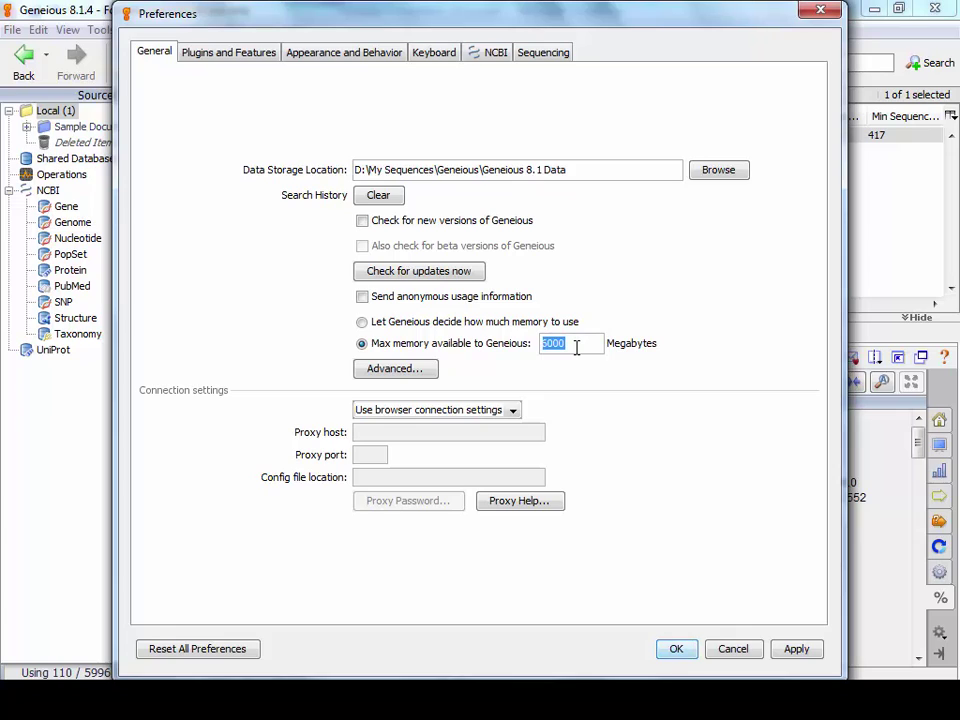
pyautogui.click(576, 347)
pyautogui.moveTo(577, 346)
pyautogui.mouseDown()
pyautogui.moveTo(554, 346)
pyautogui.moveTo(578, 344)
pyautogui.mouseUp()
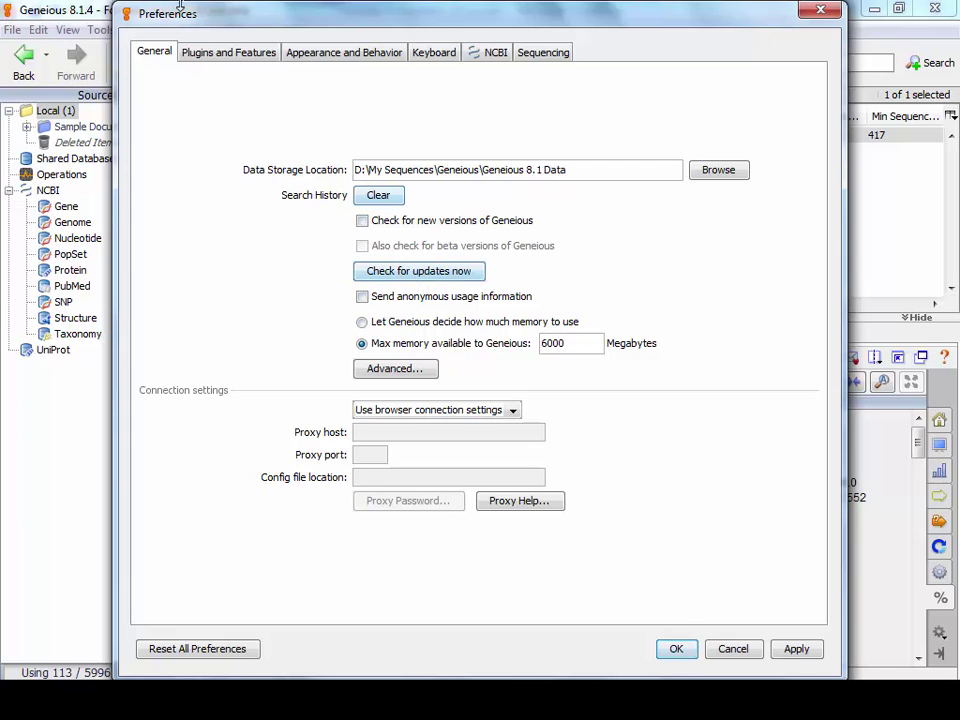
pyautogui.click(733, 648)
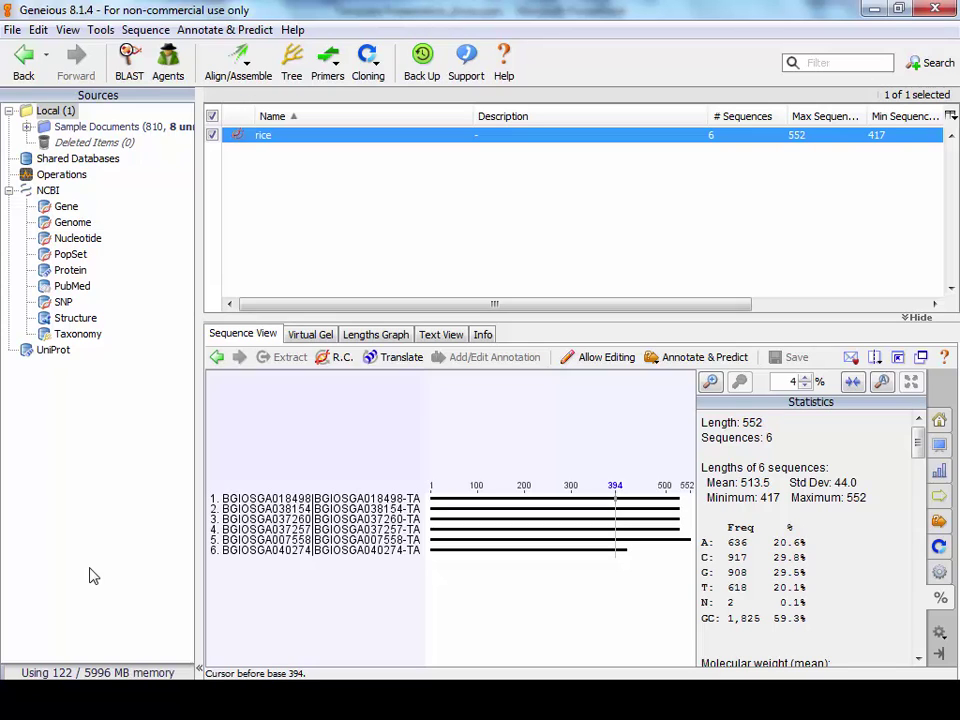
pyautogui.click(90, 676)
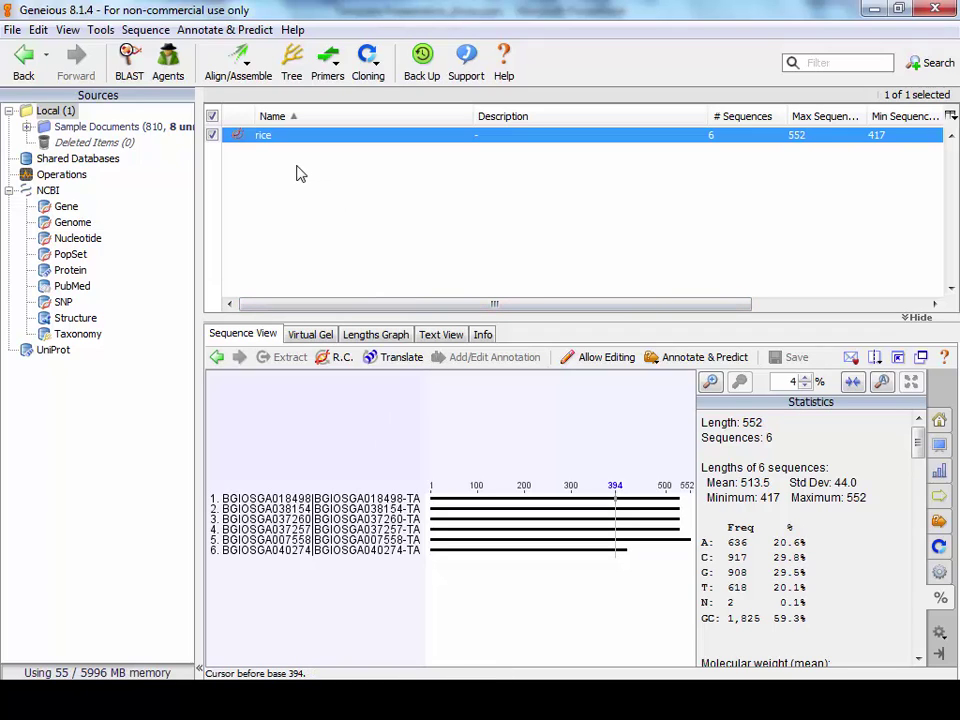
# Step: Look through the File menu's Import and Export submenus, then move over to the Edit menu
pyautogui.click(14, 30)
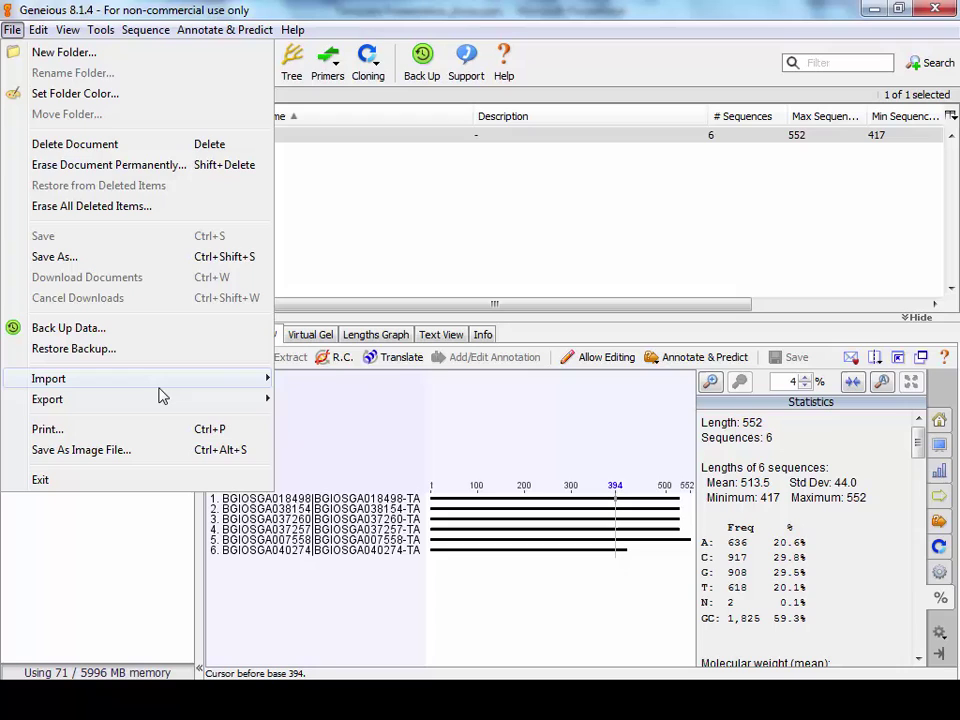
pyautogui.moveTo(158, 391)
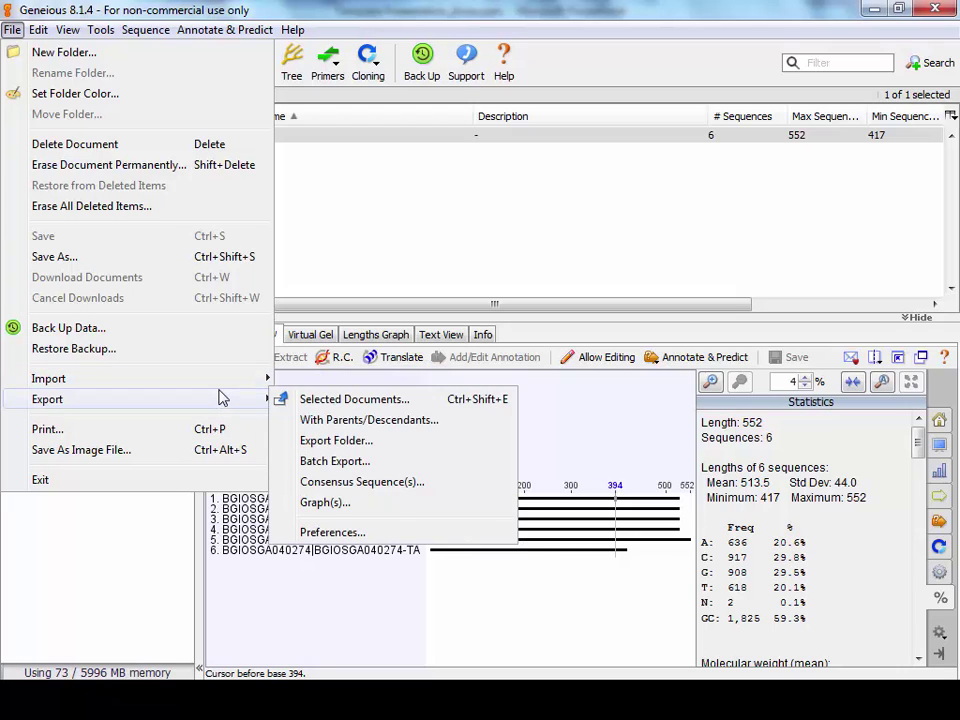
pyautogui.moveTo(252, 378)
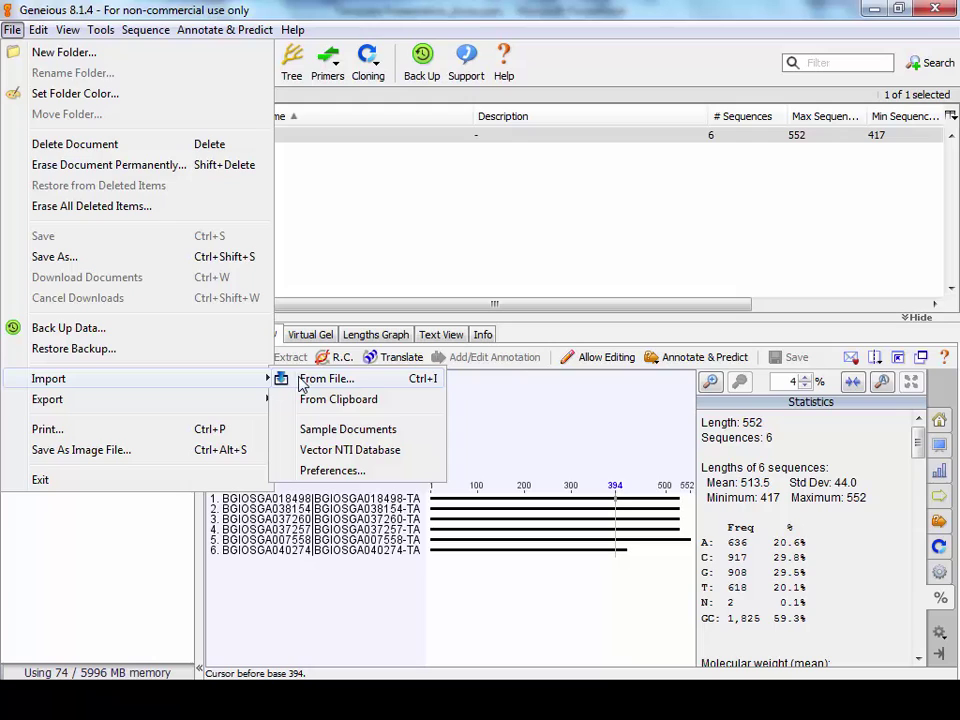
pyautogui.moveTo(203, 403)
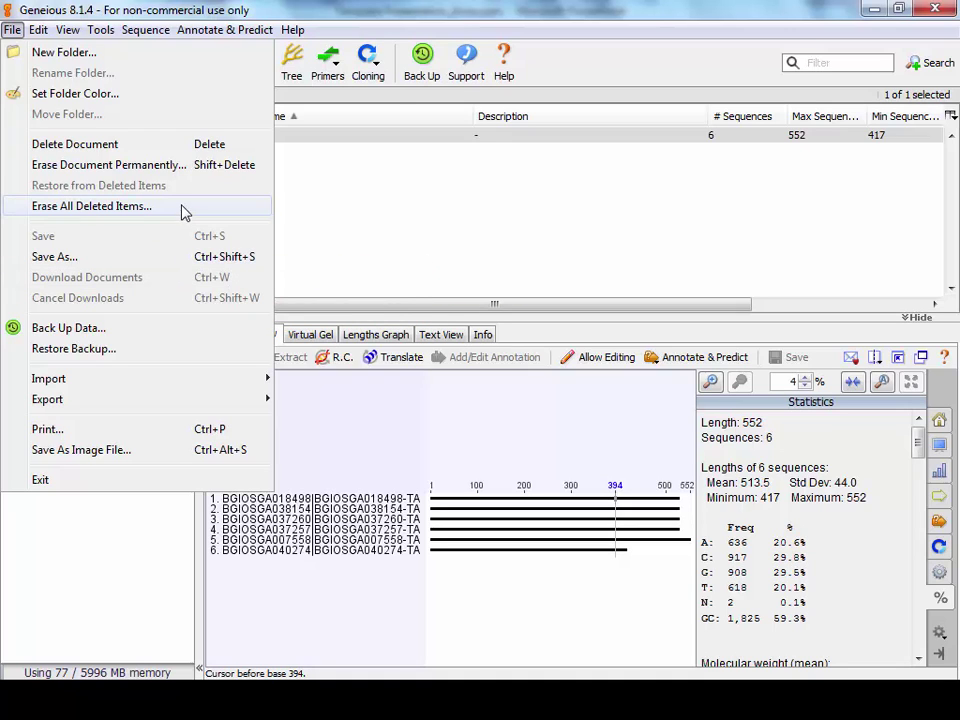
pyautogui.moveTo(45, 30)
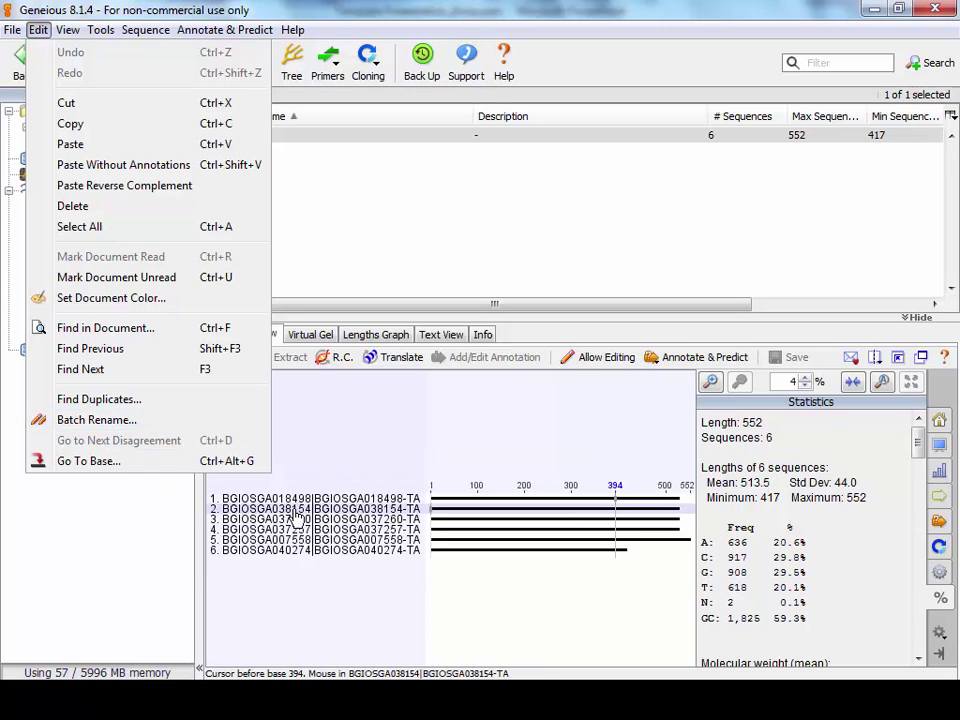
pyautogui.click(118, 428)
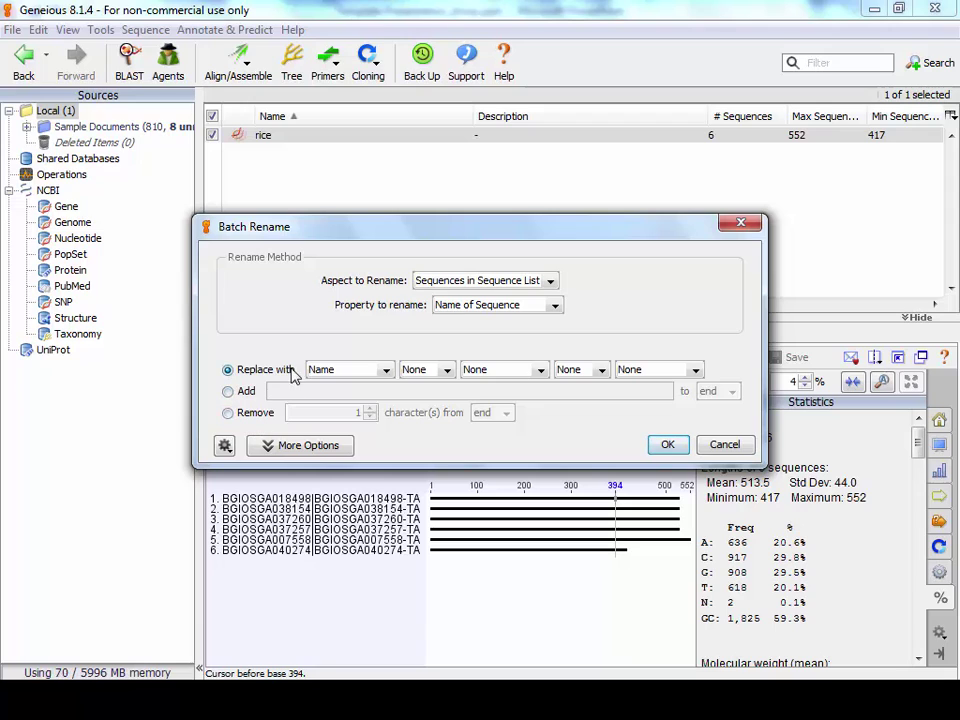
pyautogui.click(268, 445)
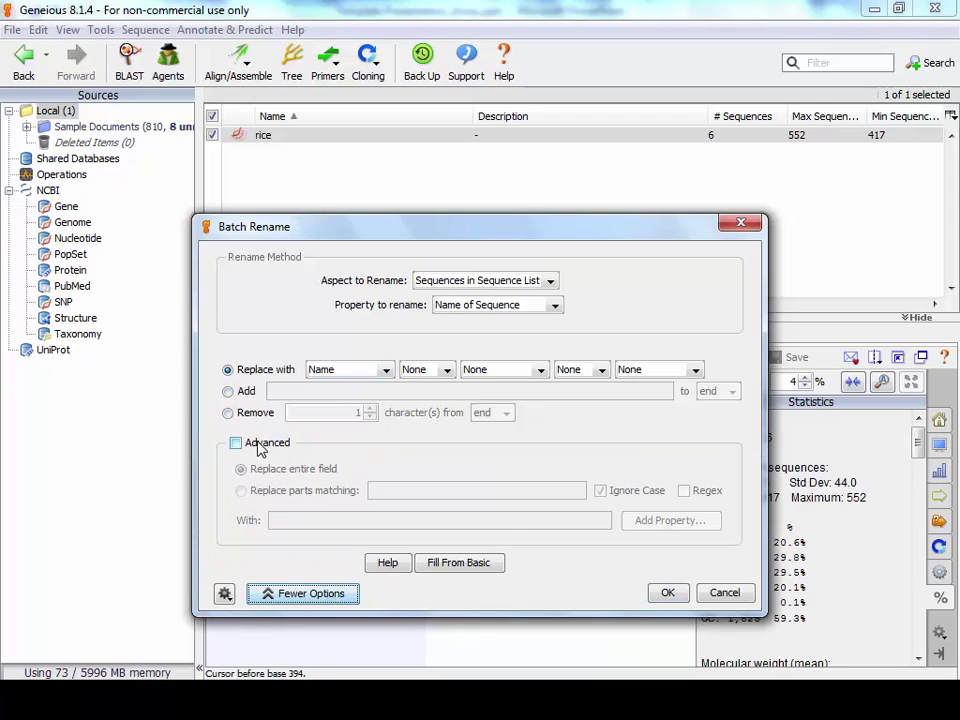
pyautogui.click(260, 446)
pyautogui.click(310, 491)
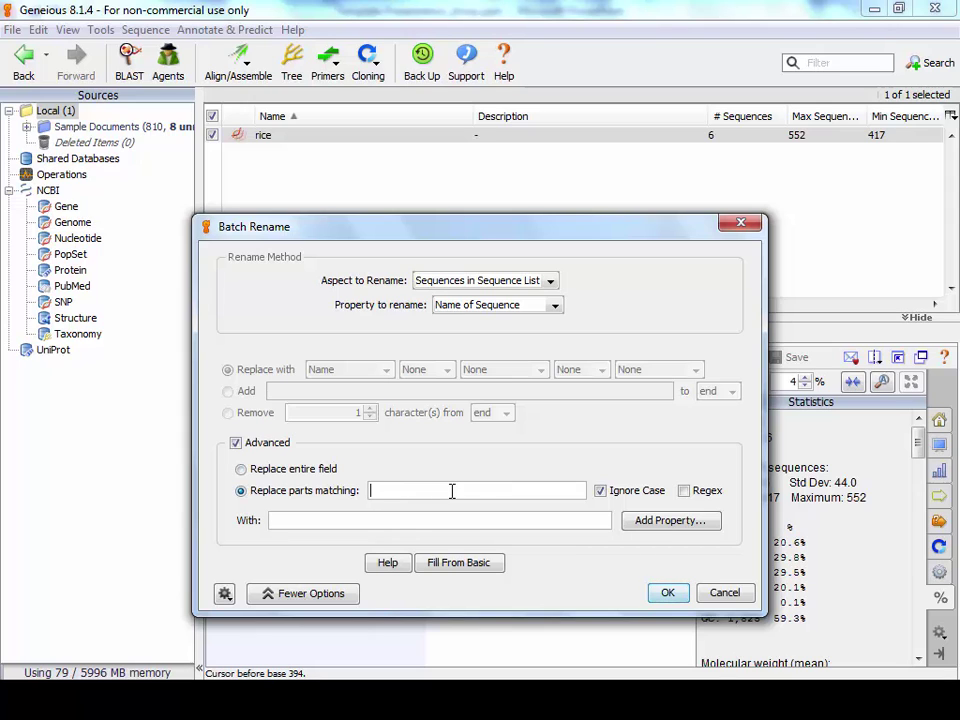
pyautogui.click(724, 593)
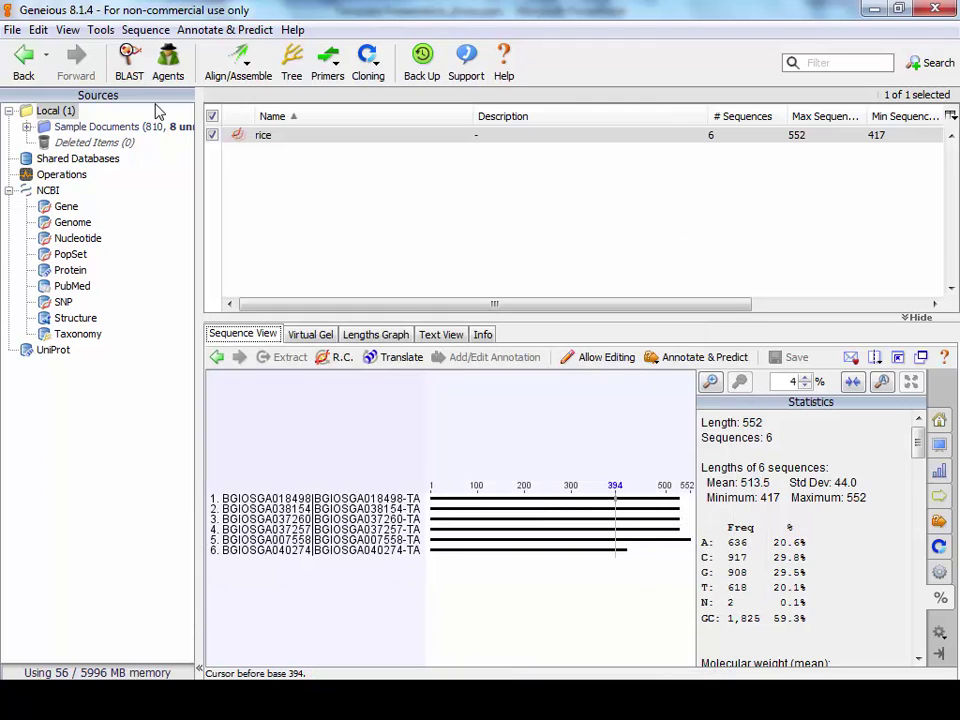
# Step: Open the Plugins and Features page of Preferences and scroll the Available Plugins list
pyautogui.click(67, 31)
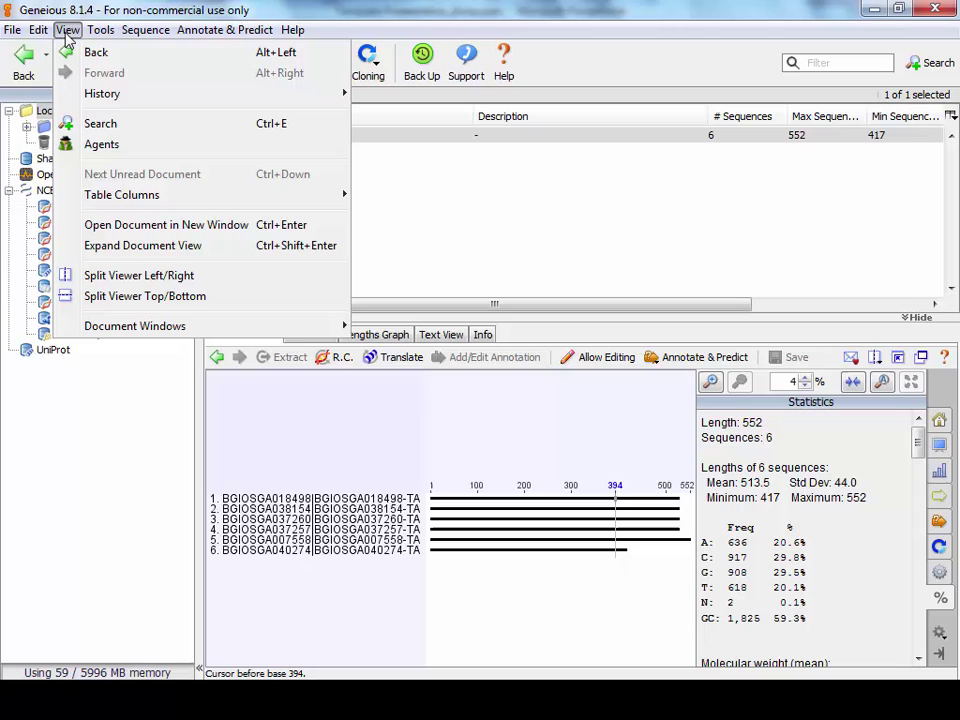
pyautogui.moveTo(100, 37)
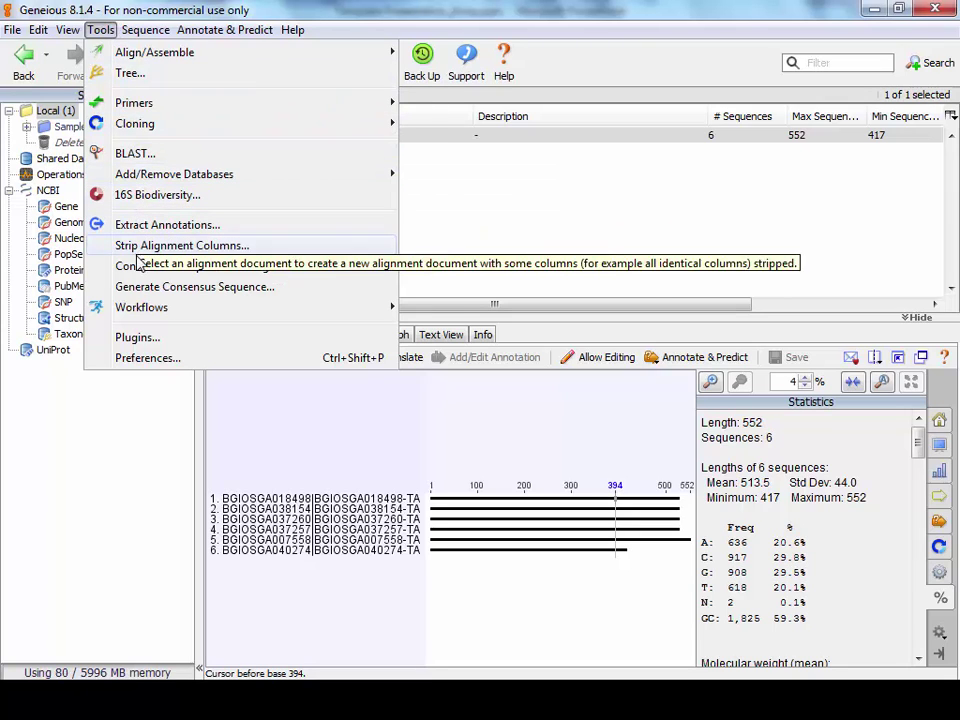
pyautogui.click(136, 338)
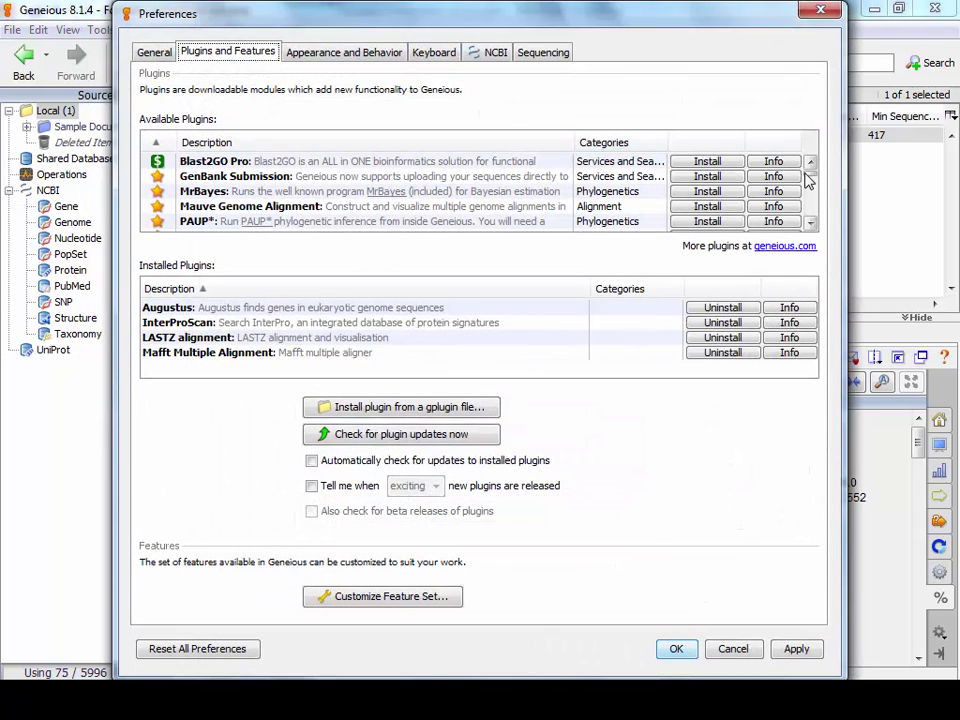
pyautogui.scroll(-1, 811, 178)
pyautogui.scroll(-1, 811, 178)
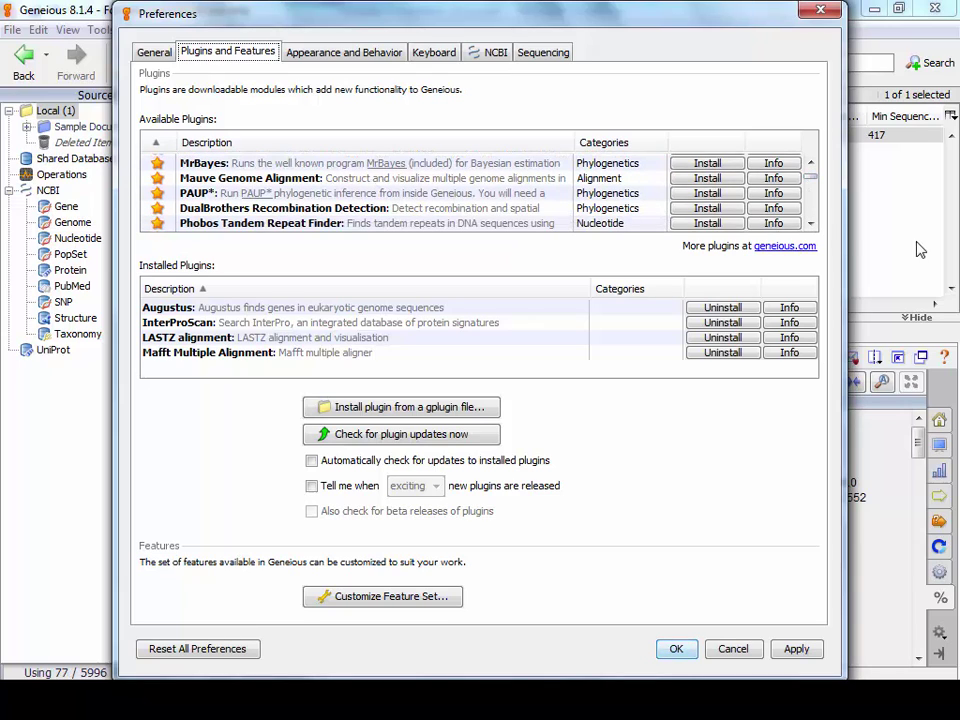
# Step: Move further through the plugin list with repeated clicks on the same control
pyautogui.click(812, 225)
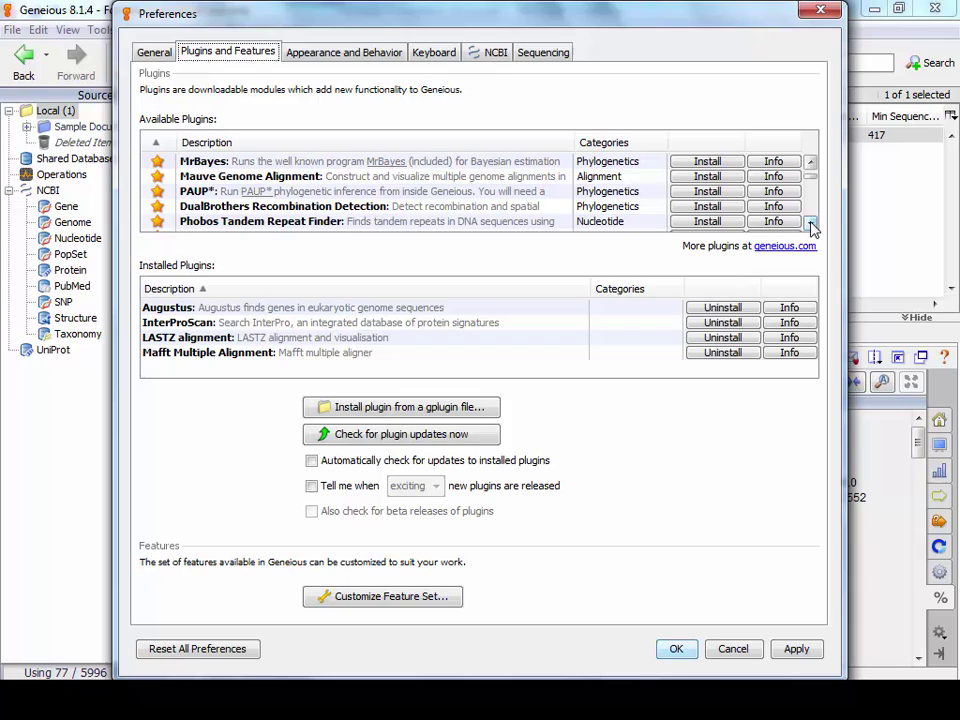
pyautogui.click(812, 225)
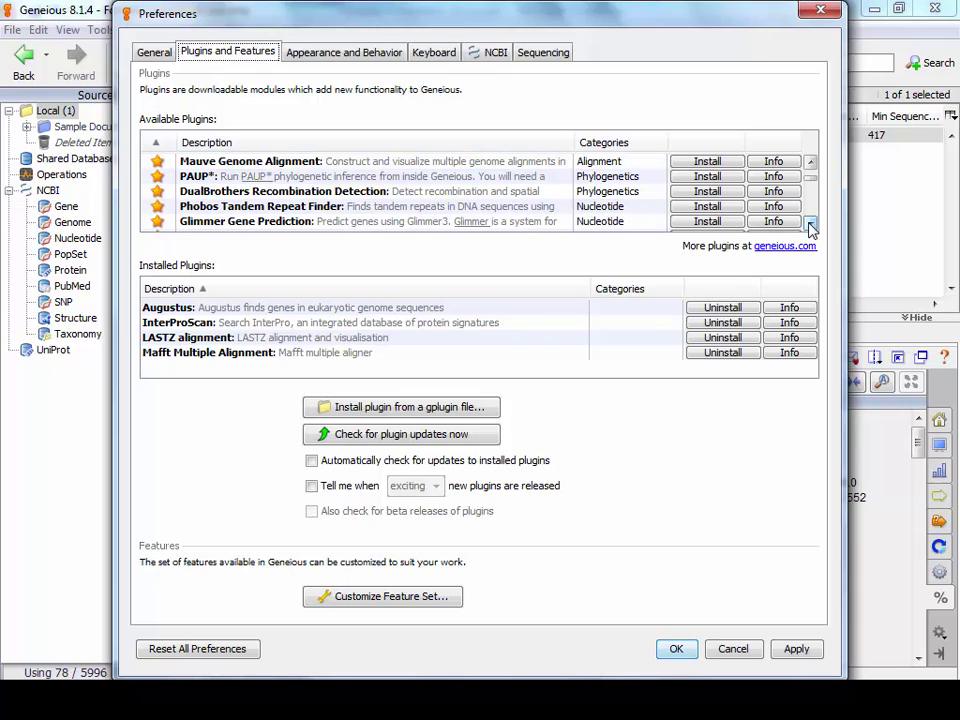
pyautogui.click(812, 225)
pyautogui.click(812, 225)
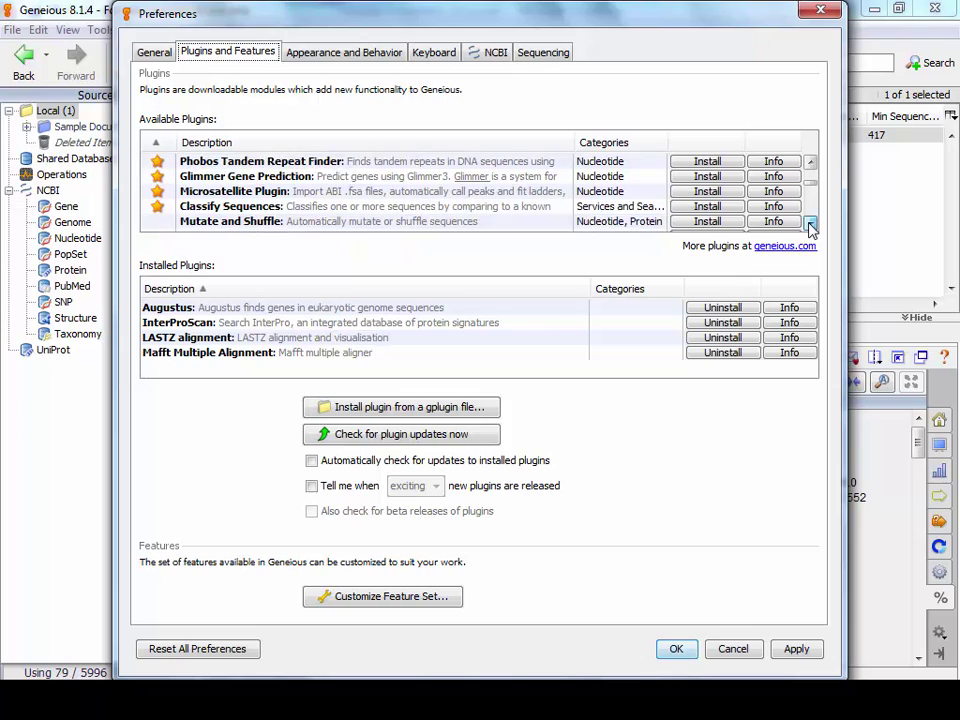
pyautogui.click(812, 225)
pyautogui.click(812, 225)
pyautogui.click(812, 225)
pyautogui.click(812, 225)
pyautogui.click(812, 225)
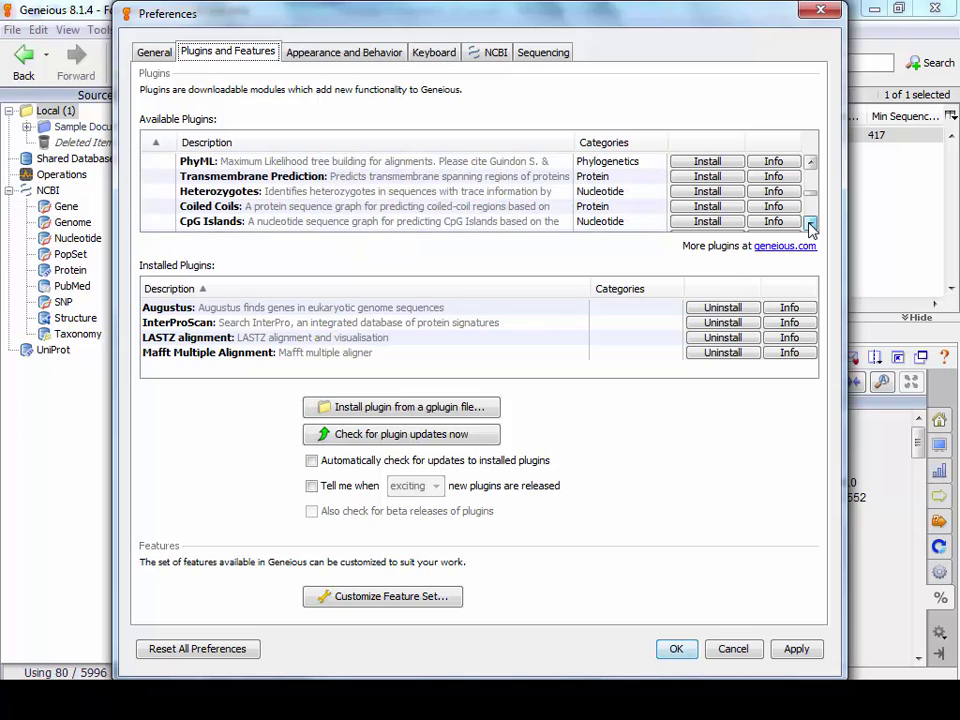
pyautogui.click(812, 225)
pyautogui.click(812, 225)
pyautogui.click(812, 225)
pyautogui.click(812, 225)
pyautogui.click(812, 225)
pyautogui.click(812, 225)
pyautogui.click(812, 225)
pyautogui.click(812, 225)
pyautogui.click(812, 225)
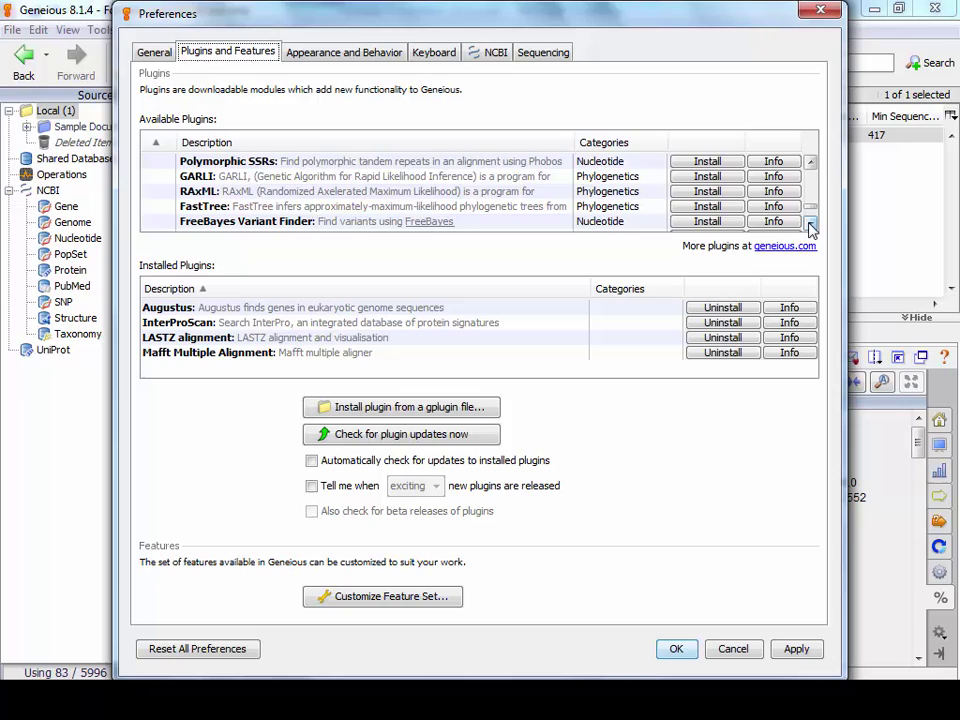
pyautogui.click(812, 225)
pyautogui.click(812, 225)
pyautogui.click(812, 225)
pyautogui.click(812, 225)
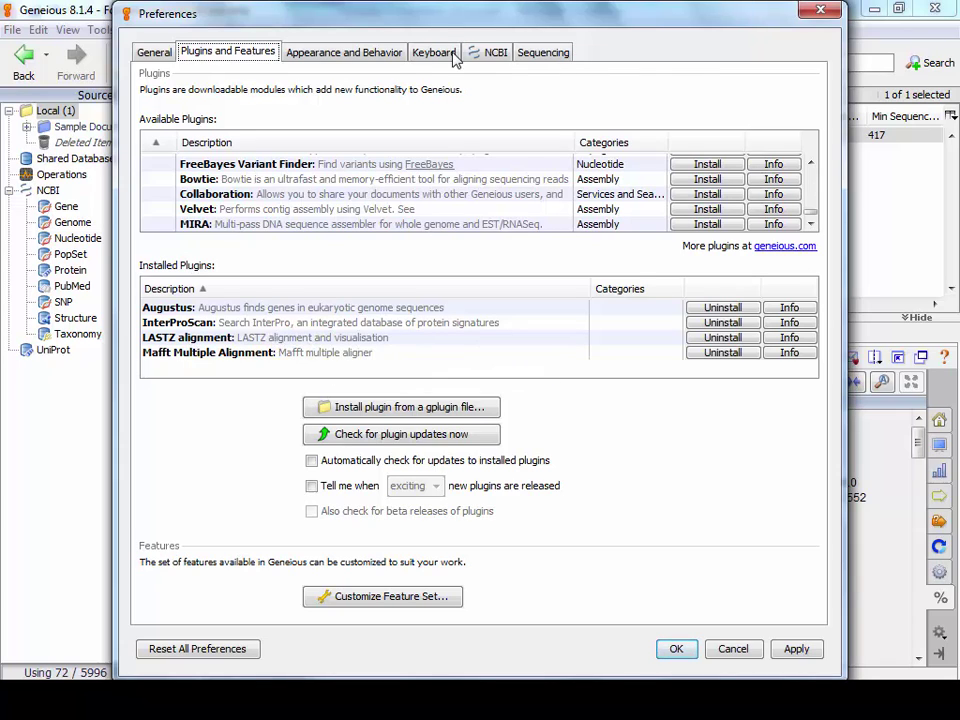
pyautogui.click(810, 10)
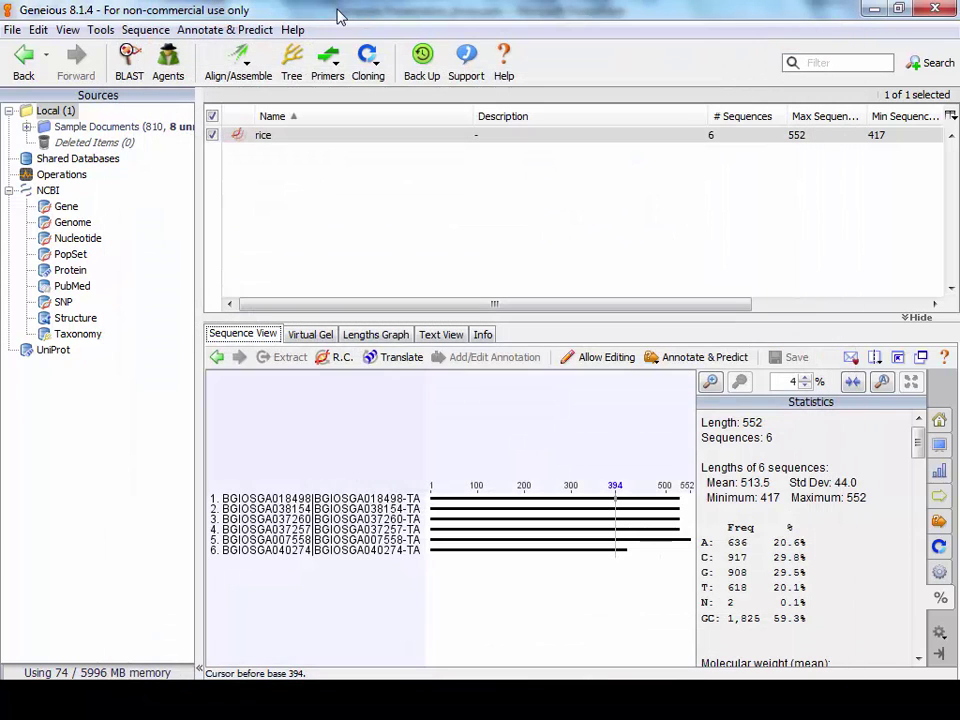
pyautogui.click(99, 29)
pyautogui.moveTo(130, 33)
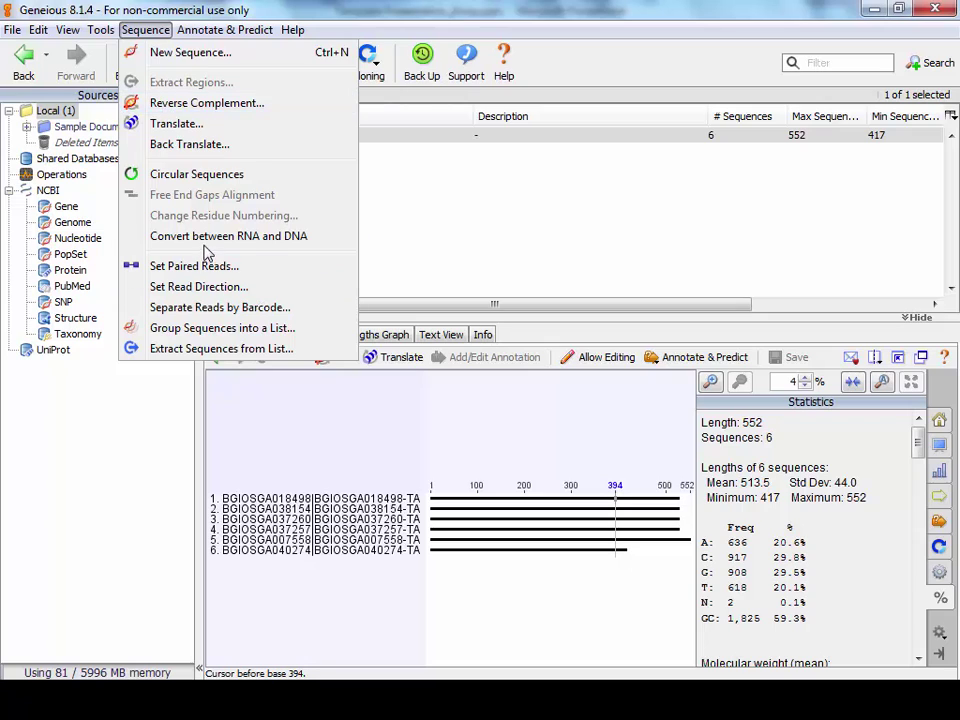
pyautogui.moveTo(187, 33)
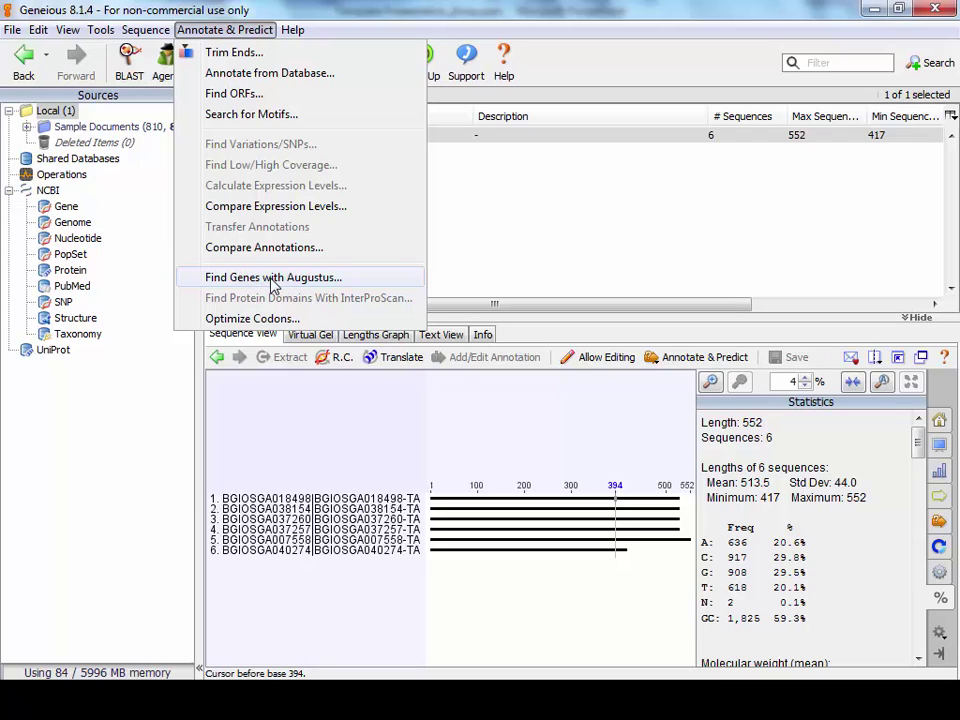
pyautogui.click(293, 29)
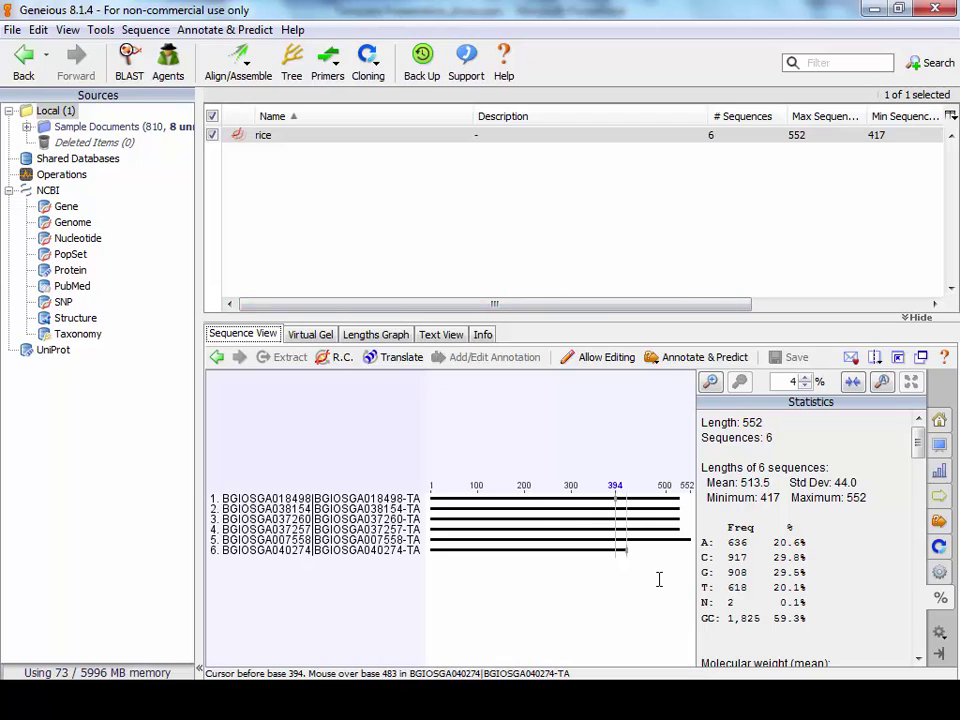
# Step: Zoom in on base 170 of sequence 2, zoom back out, and make the viewer pane taller
pyautogui.press('End')
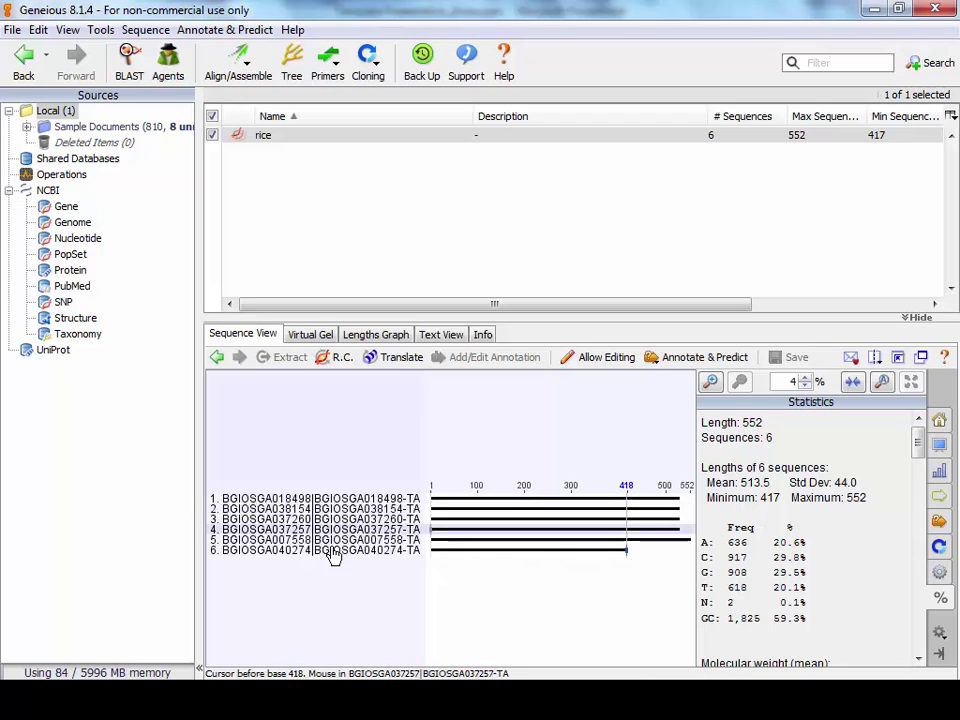
pyautogui.click(510, 509)
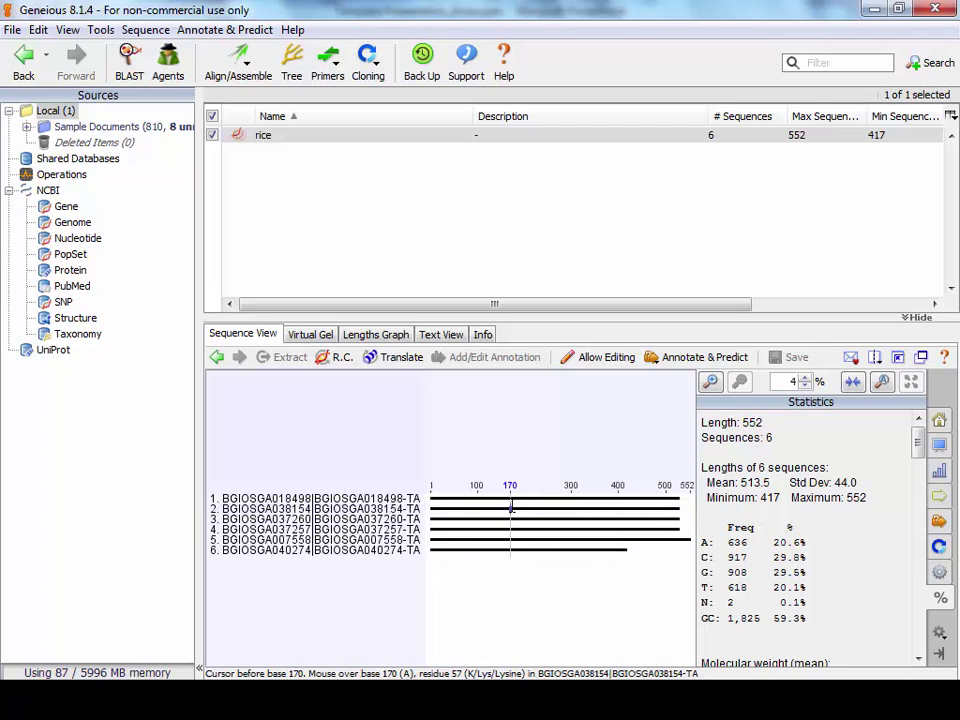
pyautogui.click(712, 383)
pyautogui.click(712, 383)
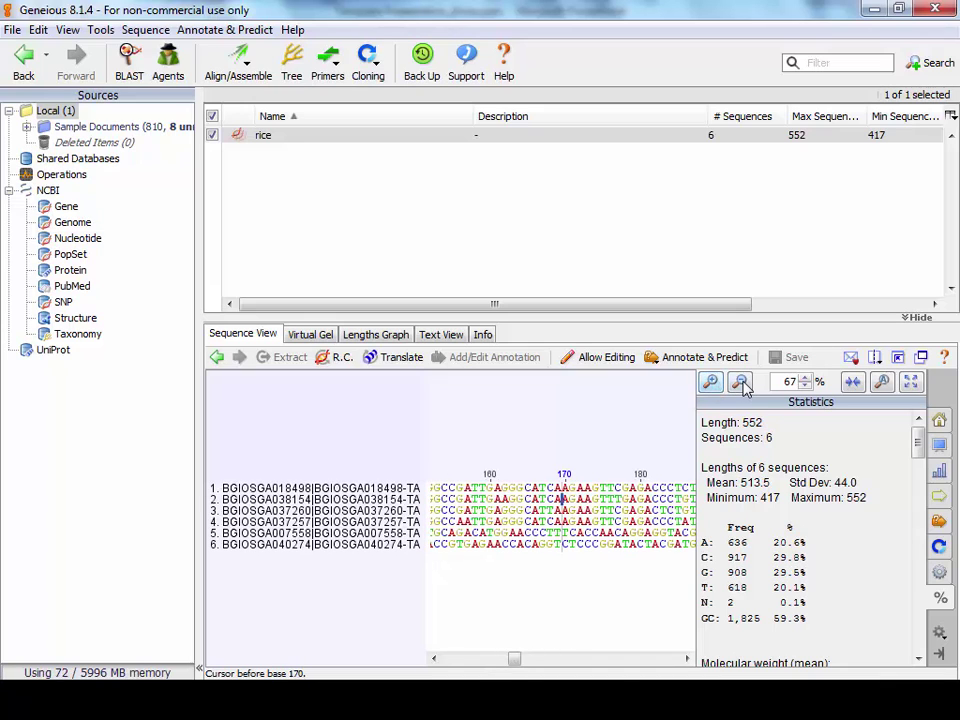
pyautogui.click(740, 383)
pyautogui.click(740, 383)
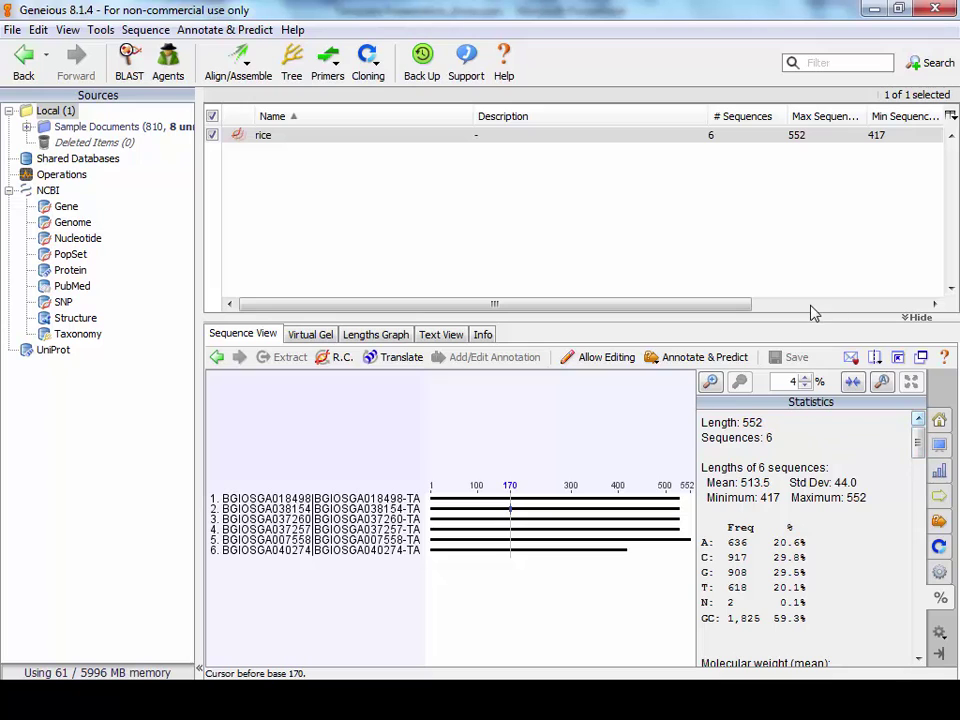
pyautogui.moveTo(809, 318); pyautogui.dragTo(812, 227)
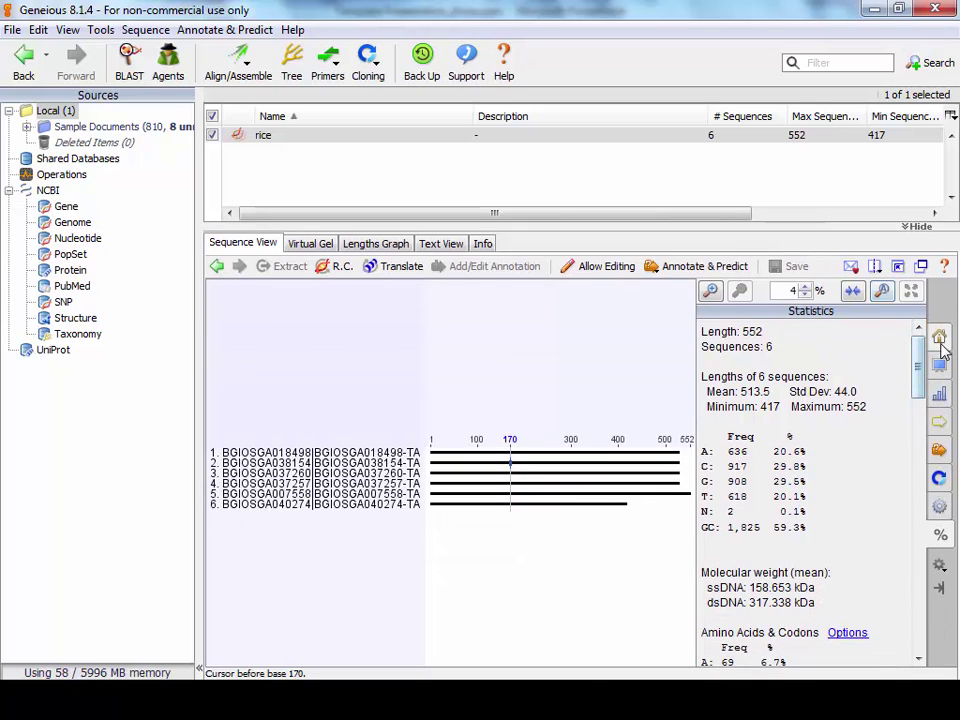
# Step: Show the frame 1 amino-acid translation, zoom in to read it, then hide it
pyautogui.click(940, 338)
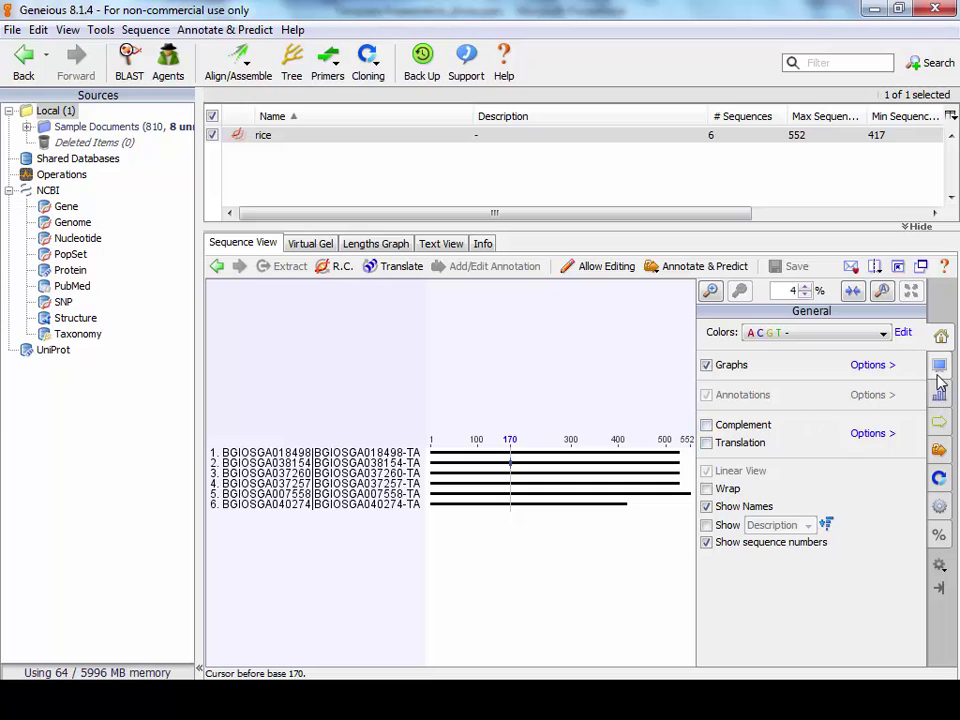
pyautogui.click(752, 447)
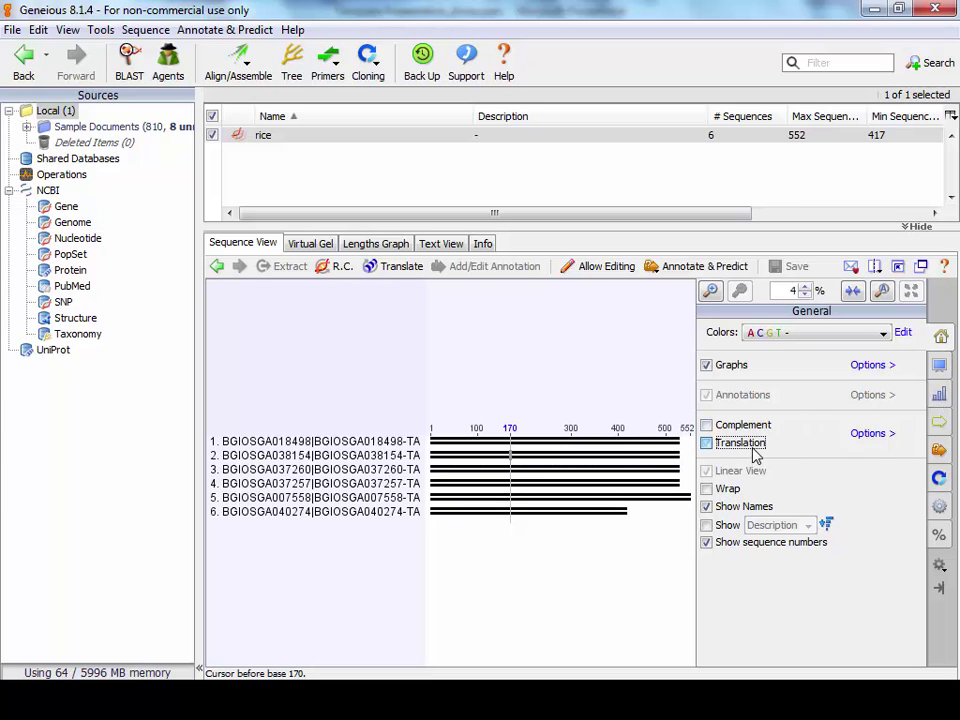
pyautogui.click(709, 291)
pyautogui.click(709, 291)
pyautogui.click(709, 291)
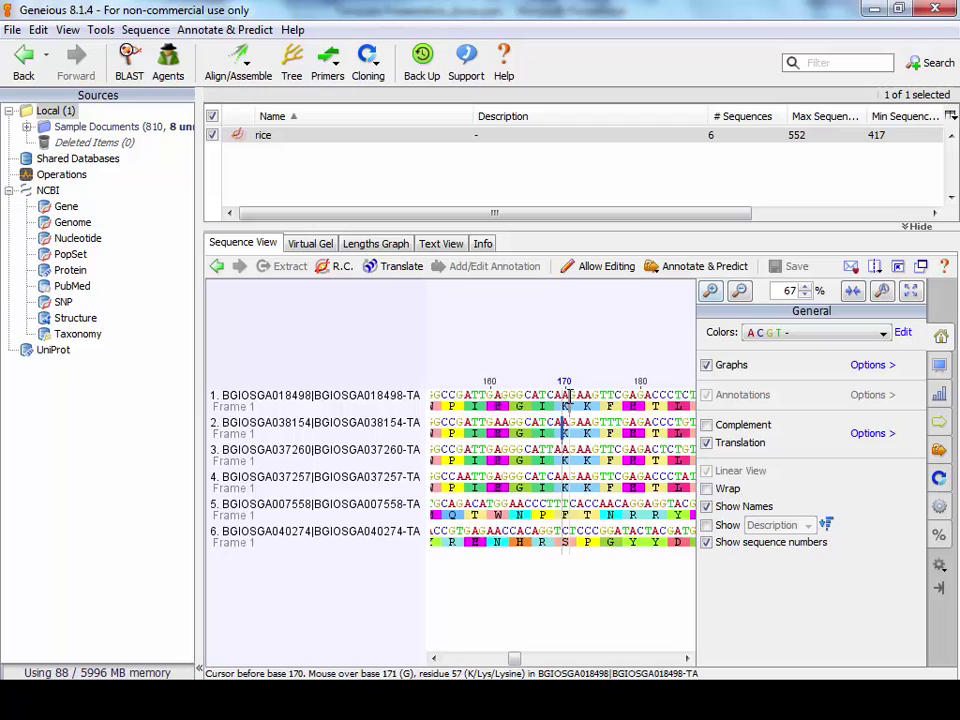
pyautogui.click(716, 448)
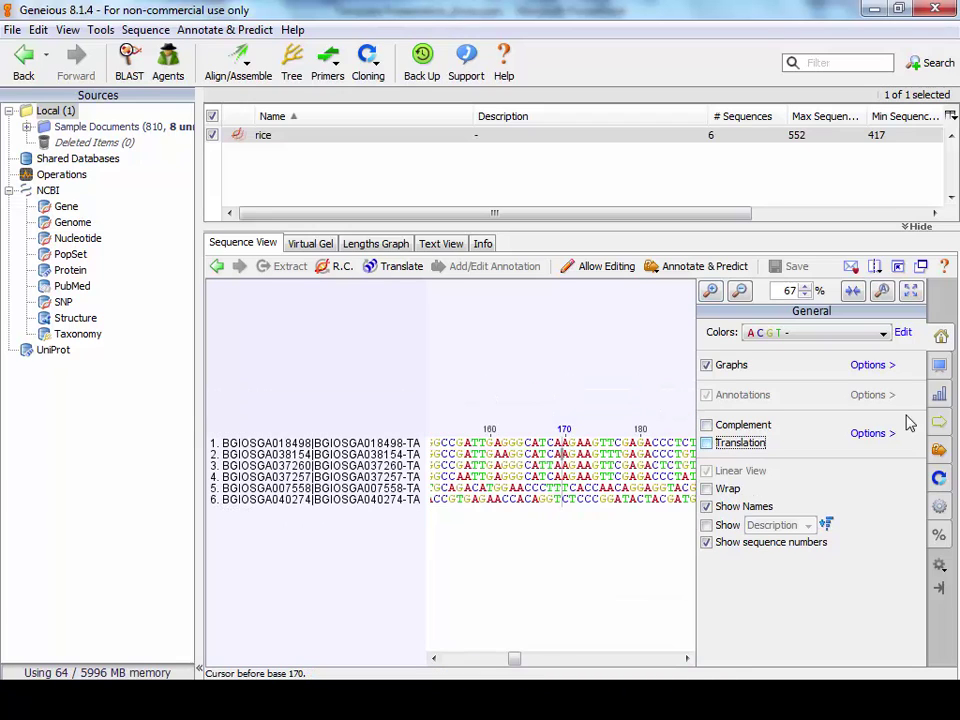
# Step: Turn on the Frame 2 translation in the Display options, then switch it off again
pyautogui.click(948, 367)
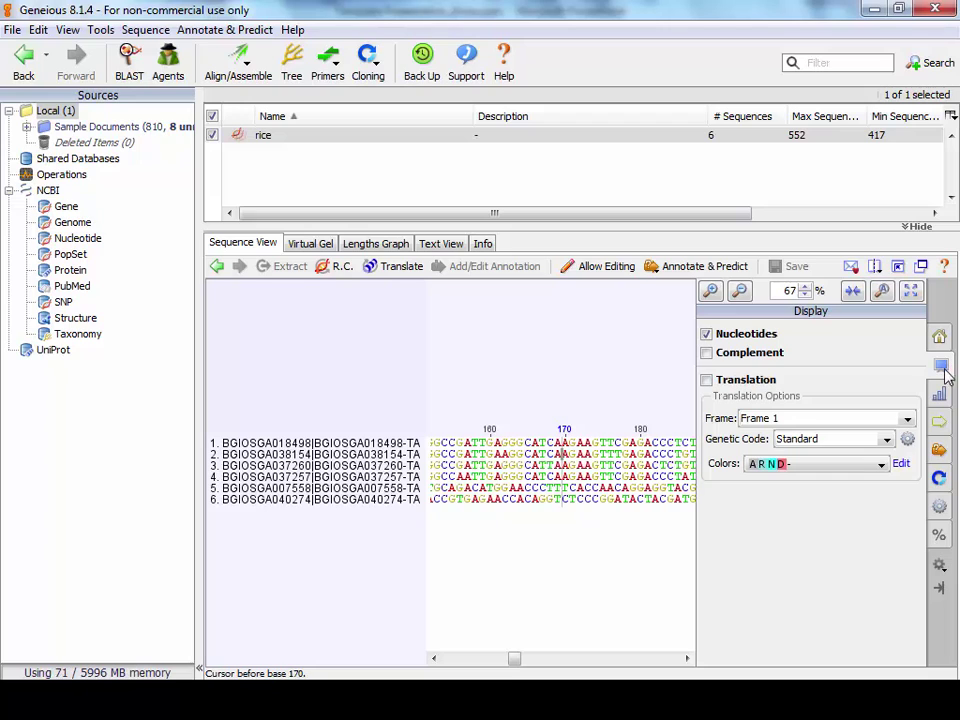
pyautogui.click(728, 385)
pyautogui.click(793, 420)
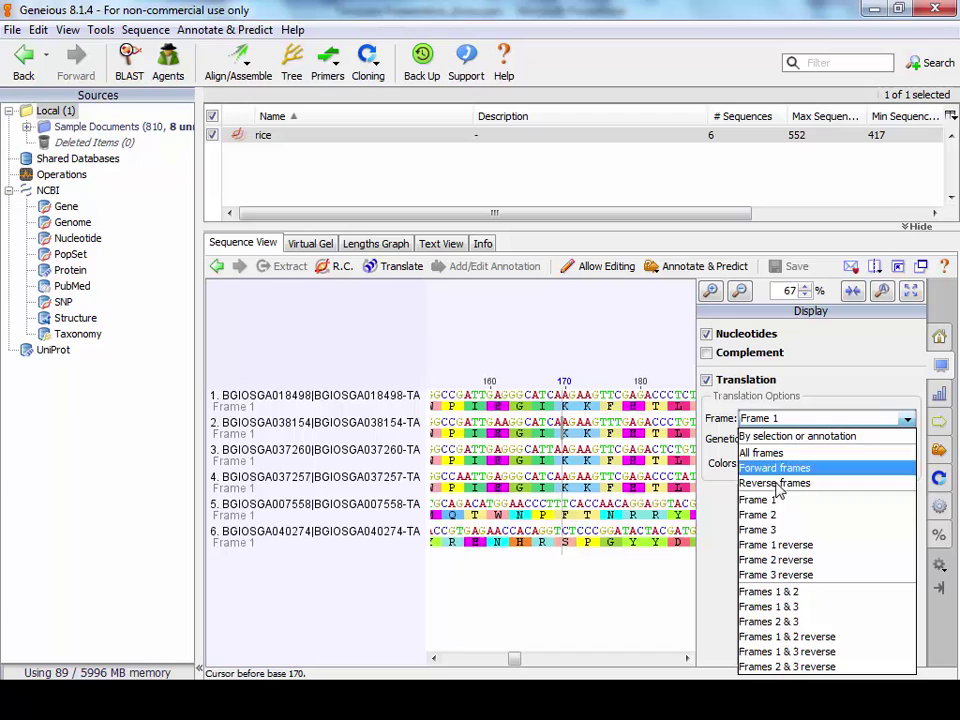
pyautogui.click(765, 514)
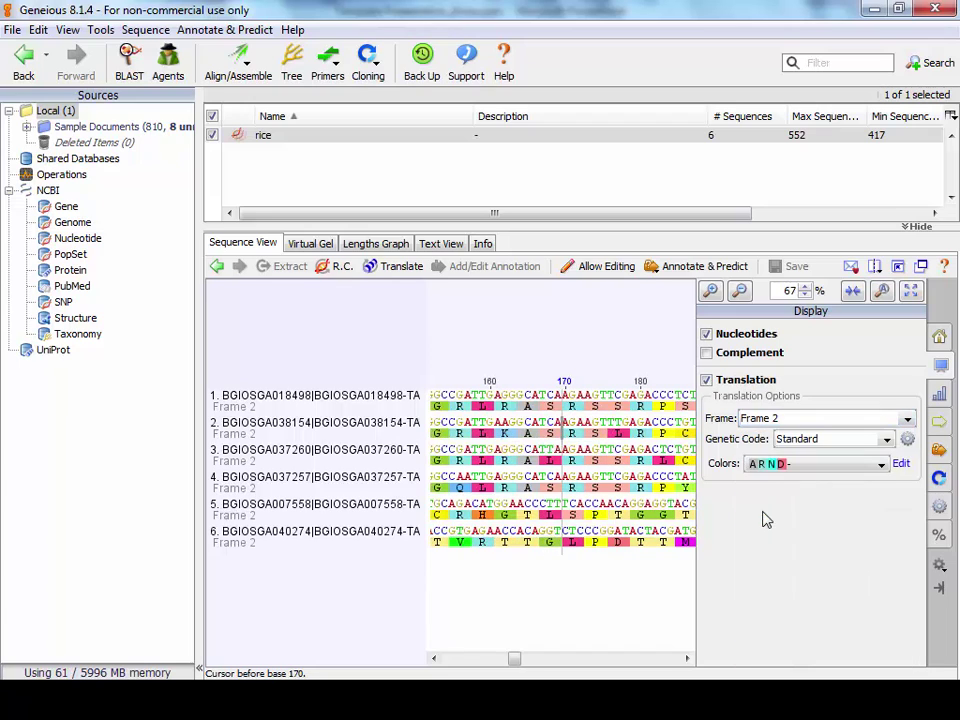
pyautogui.click(707, 381)
pyautogui.click(940, 396)
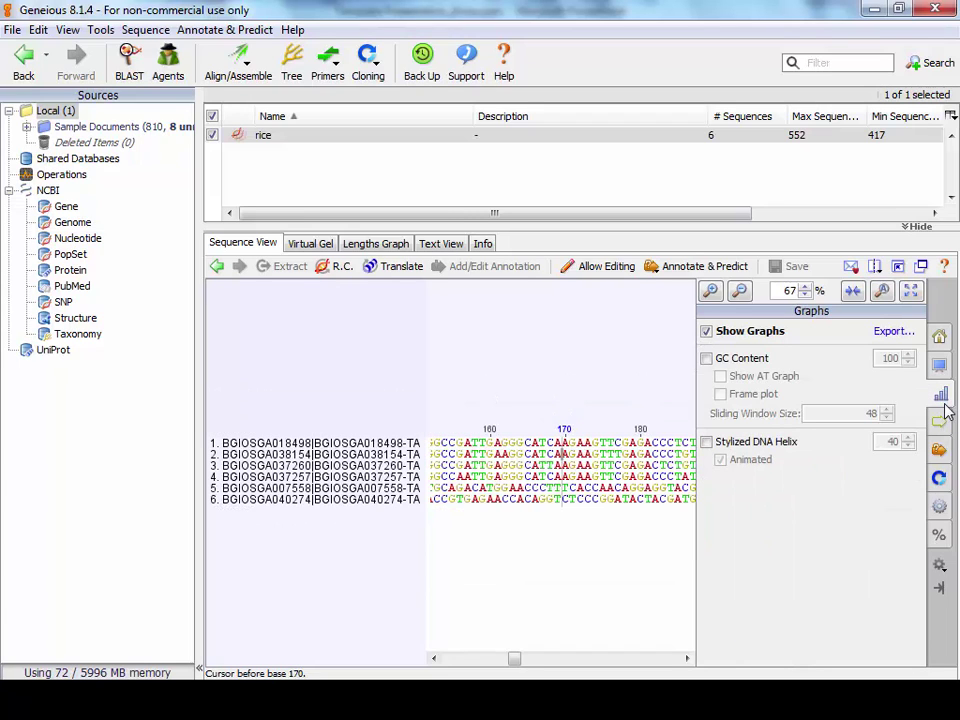
# Step: Add GC and AT content graphs, zoom out, and scroll through all six rice sequences
pyautogui.click(708, 358)
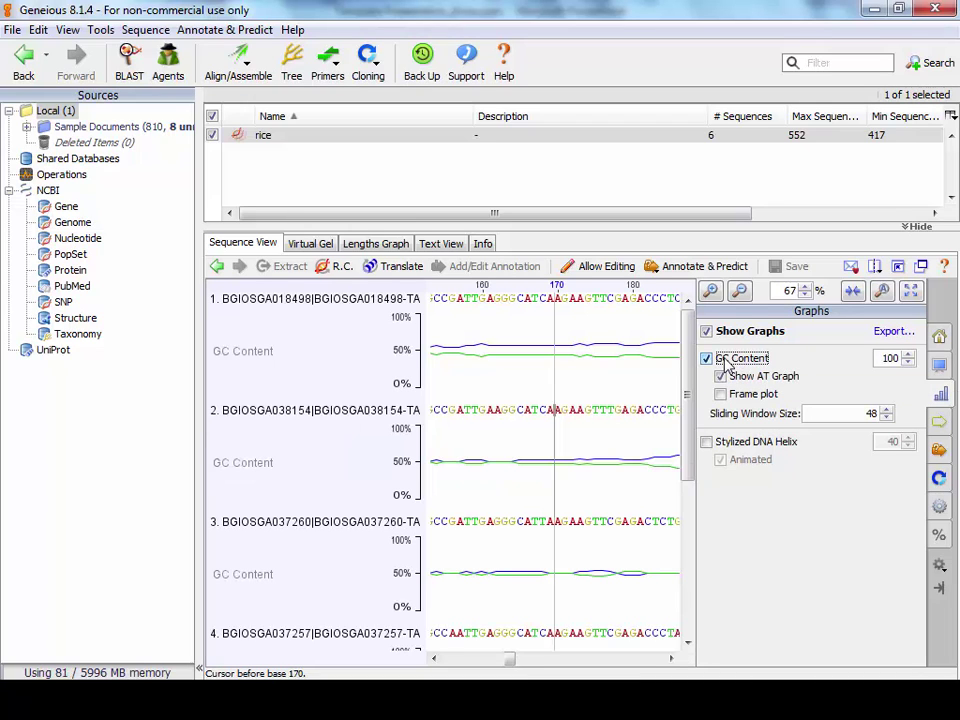
pyautogui.click(740, 290)
pyautogui.click(740, 290)
pyautogui.click(740, 290)
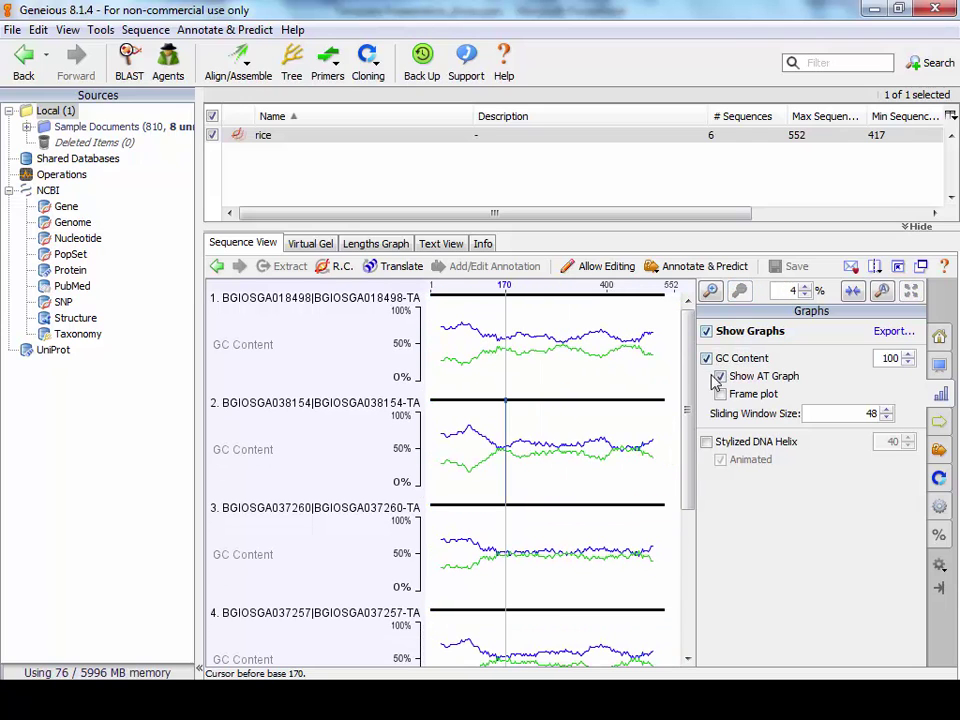
pyautogui.scroll(-5, 664, 522)
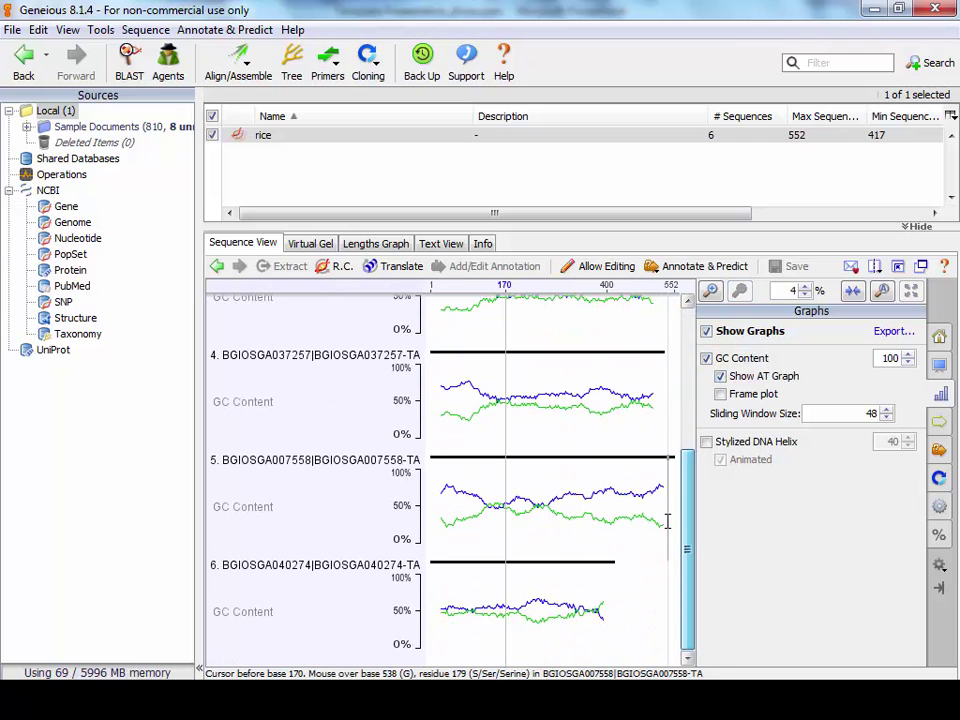
pyautogui.click(630, 563)
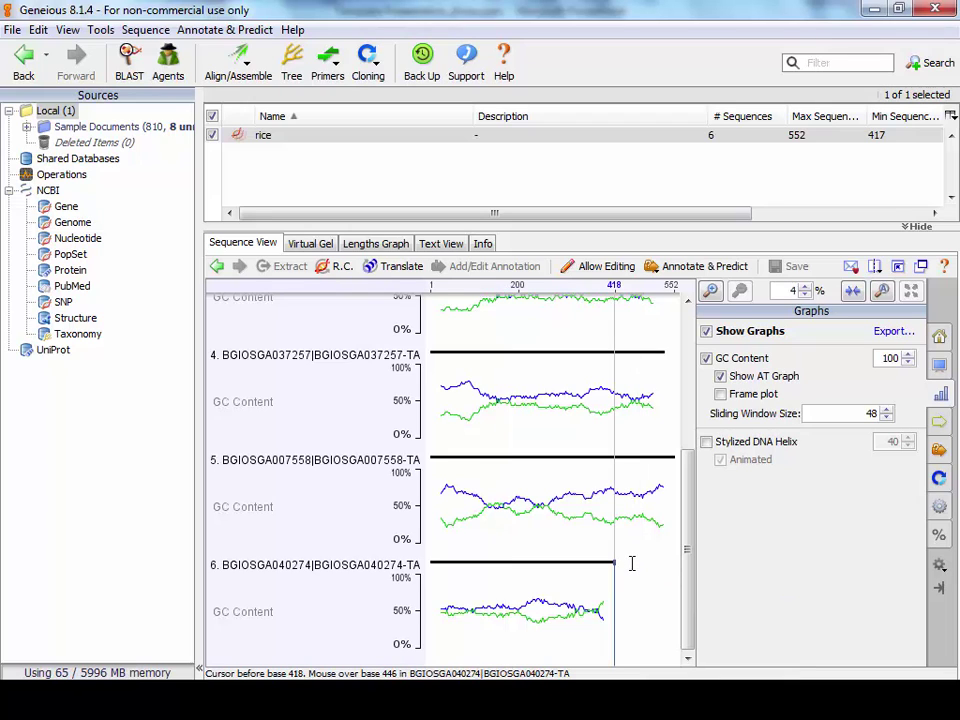
pyautogui.moveTo(632, 564); pyautogui.dragTo(451, 480)
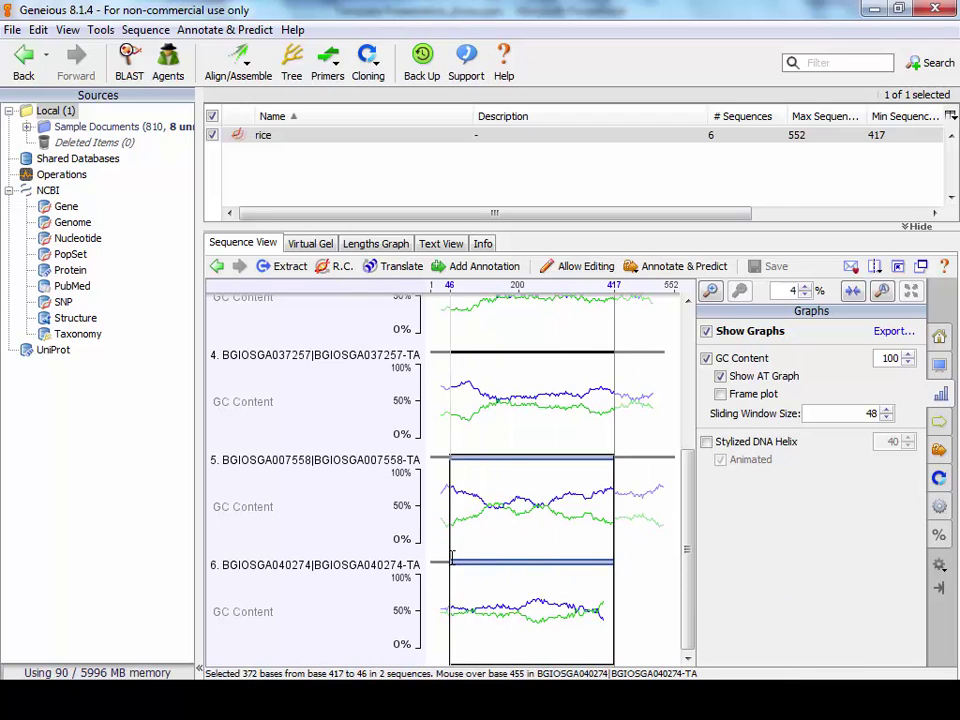
pyautogui.click(653, 590)
pyautogui.moveTo(688, 519); pyautogui.dragTo(716, 399)
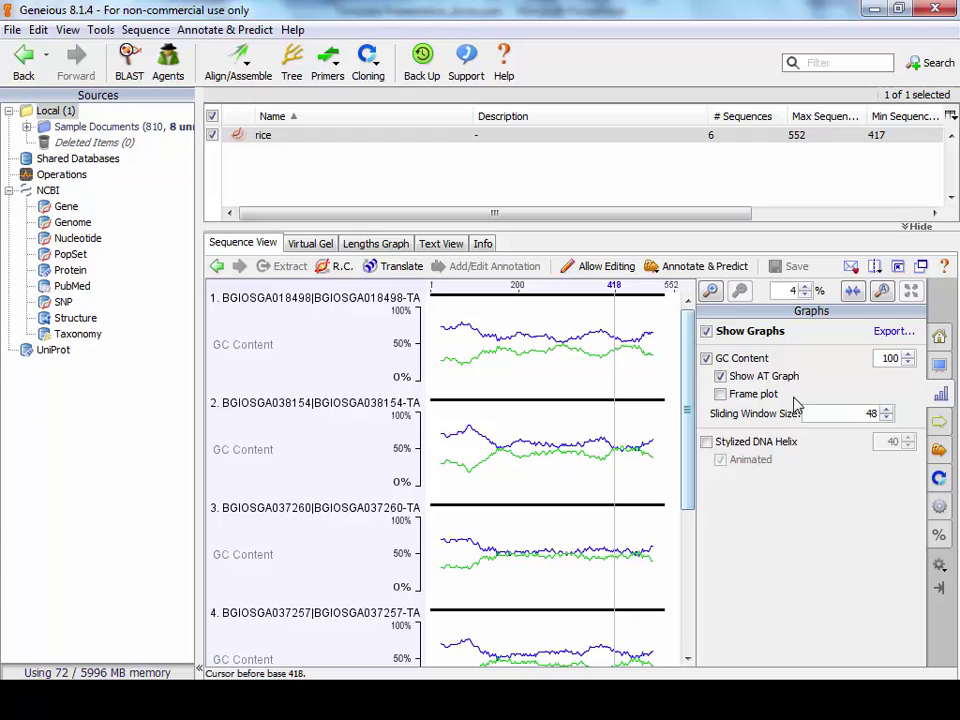
# Step: Turn on Find ORFs to show 29 ORFs, select the first on sequence 2, then turn it off
pyautogui.click(939, 423)
pyautogui.click(940, 452)
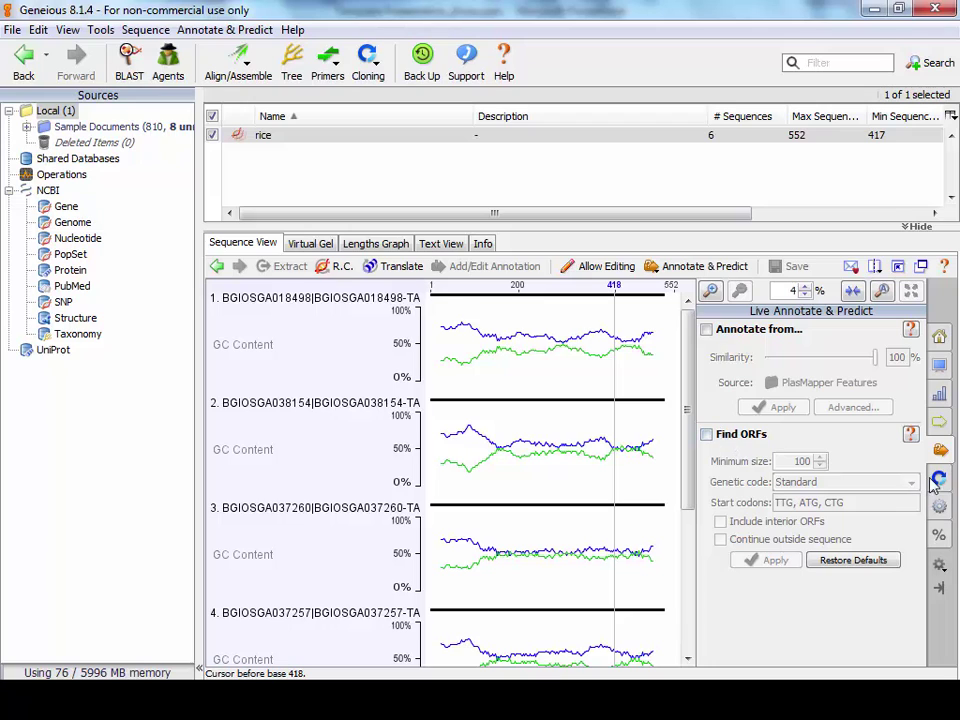
pyautogui.click(728, 438)
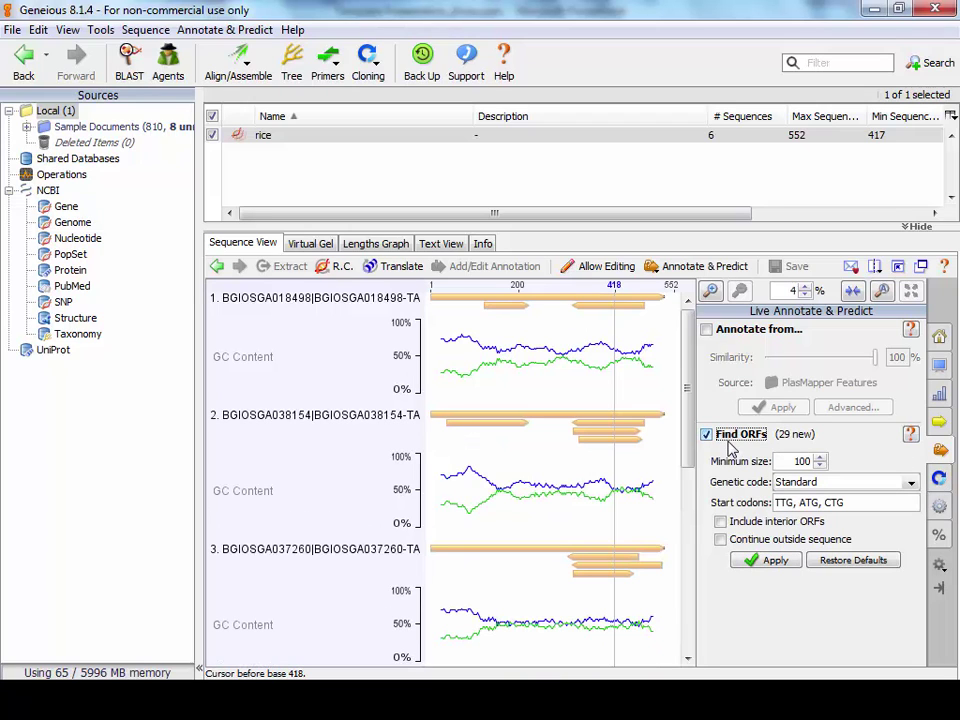
pyautogui.click(483, 419)
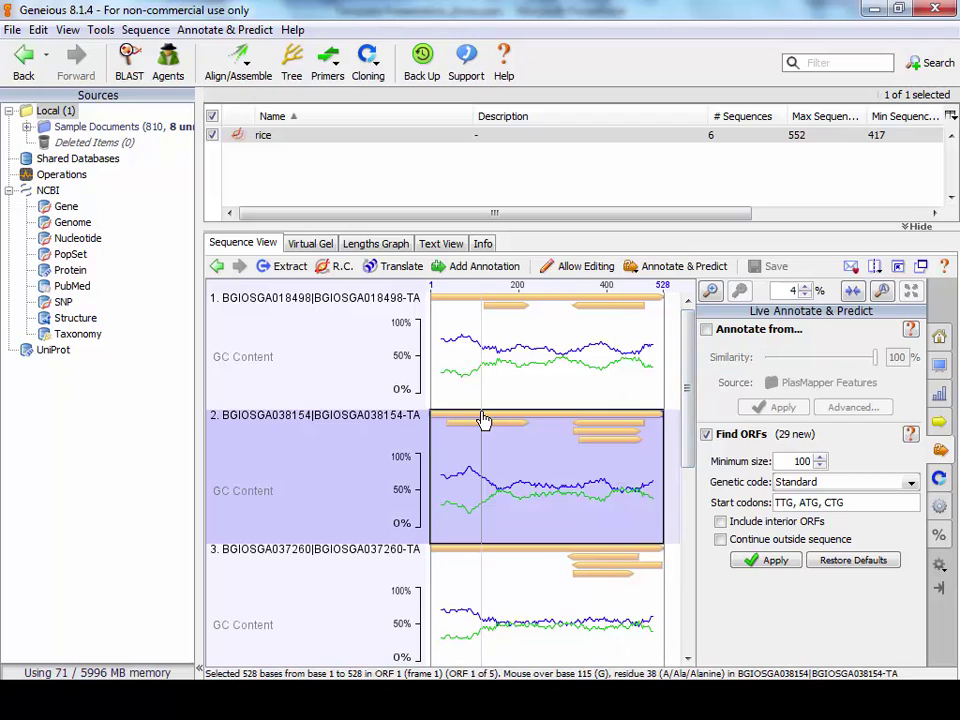
pyautogui.click(726, 443)
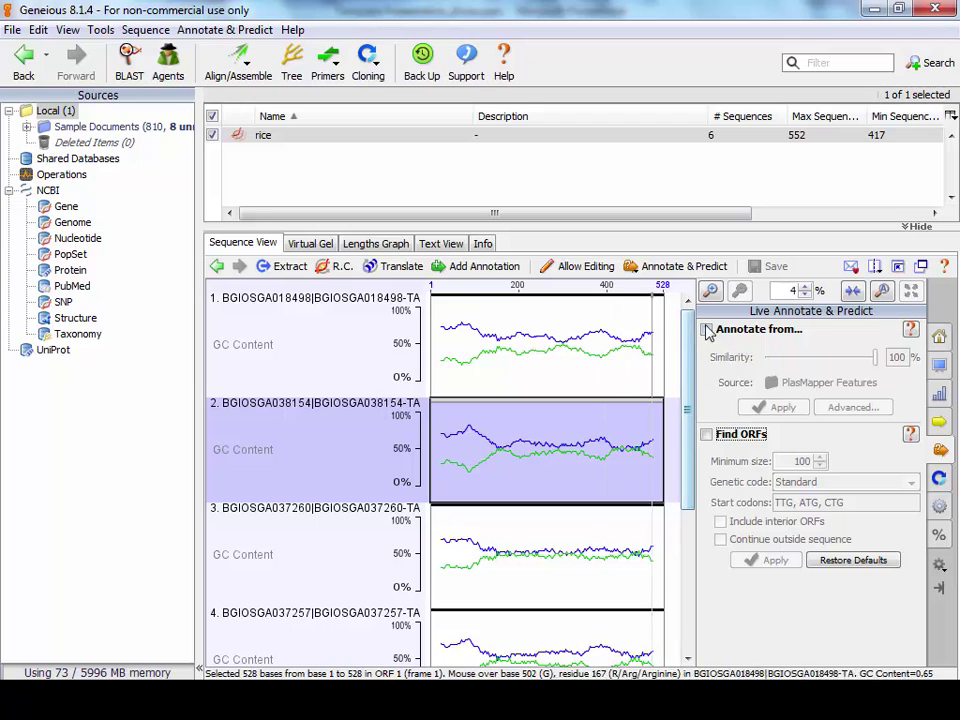
pyautogui.click(940, 336)
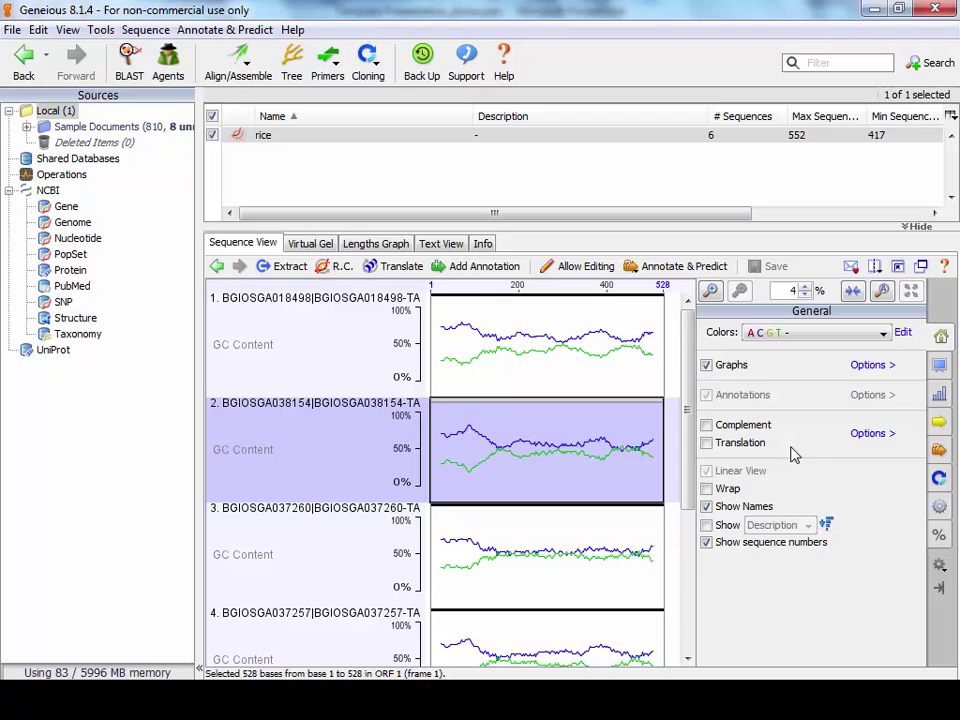
# Step: Collapse the General options panel so the GC/AT graphs span the viewer, then reselect rice
pyautogui.click(941, 591)
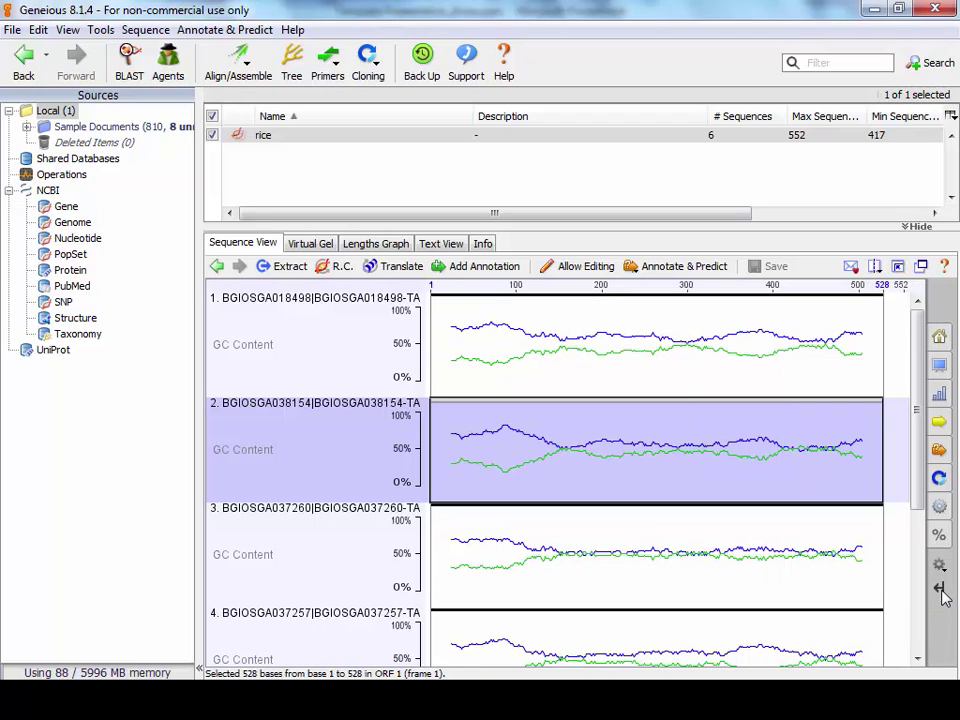
pyautogui.click(941, 591)
pyautogui.click(941, 591)
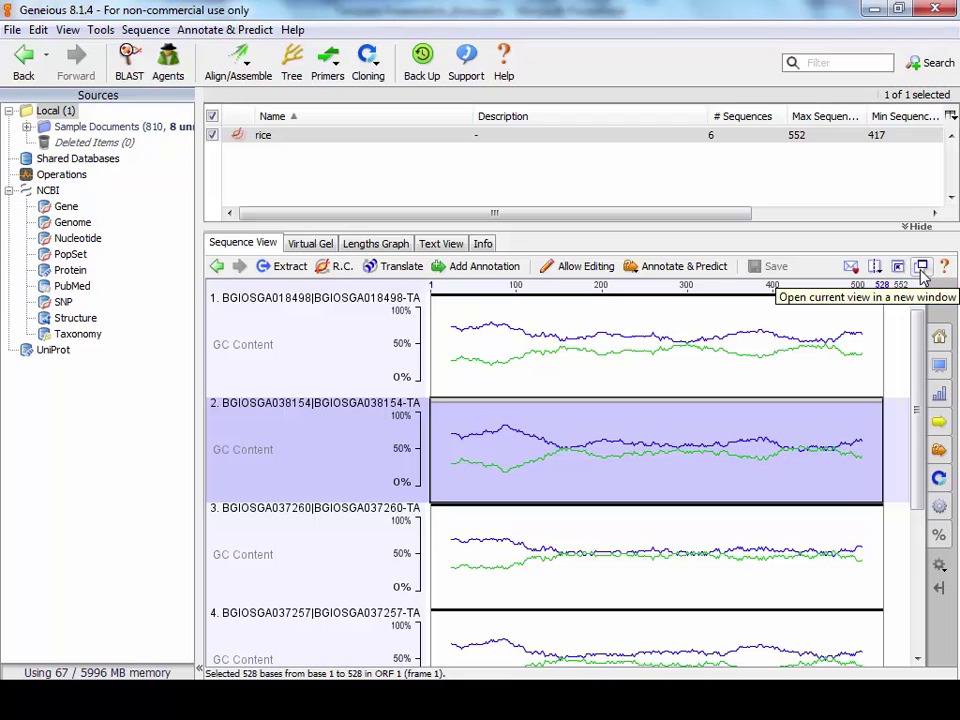
pyautogui.click(362, 178)
pyautogui.click(364, 136)
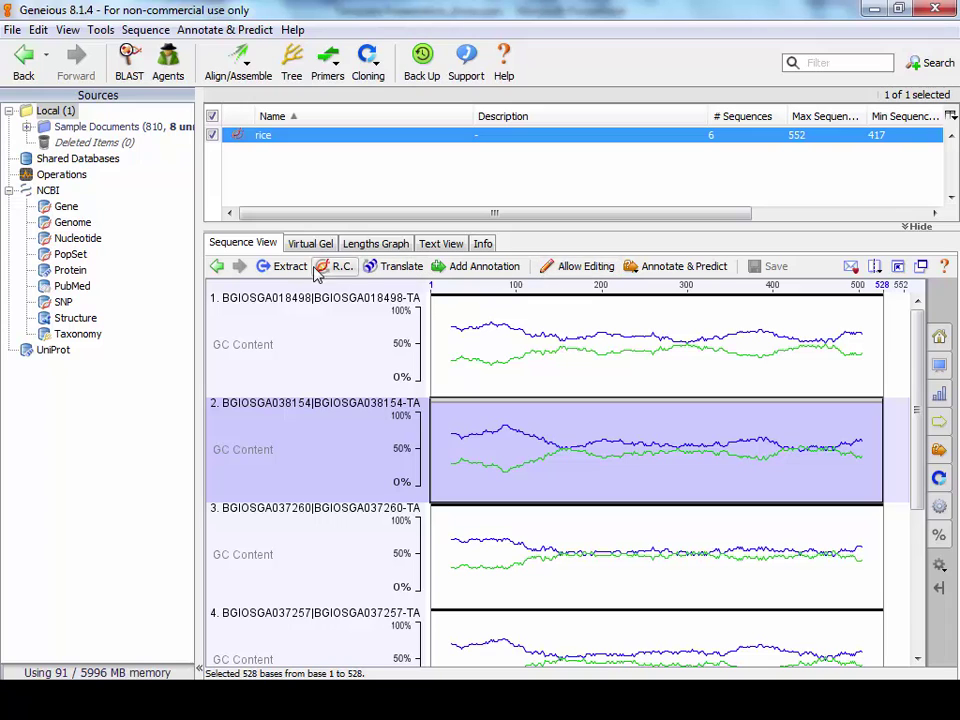
# Step: Extract sequence 2, BGIOSGA038154, as a 528-base document, then return to the rice list
pyautogui.click(482, 445)
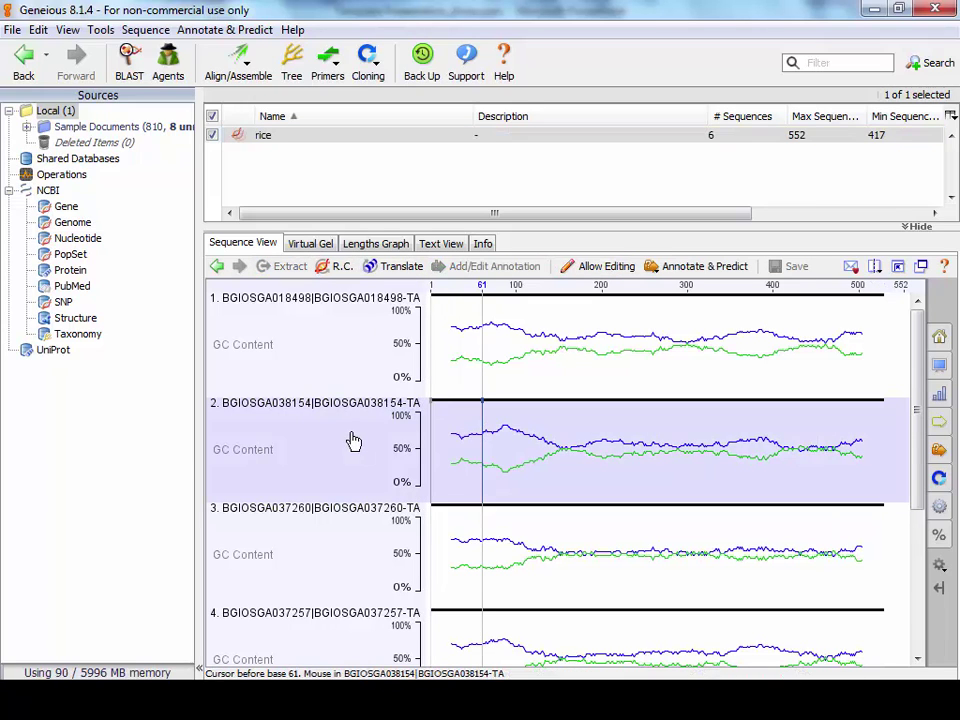
pyautogui.click(353, 441)
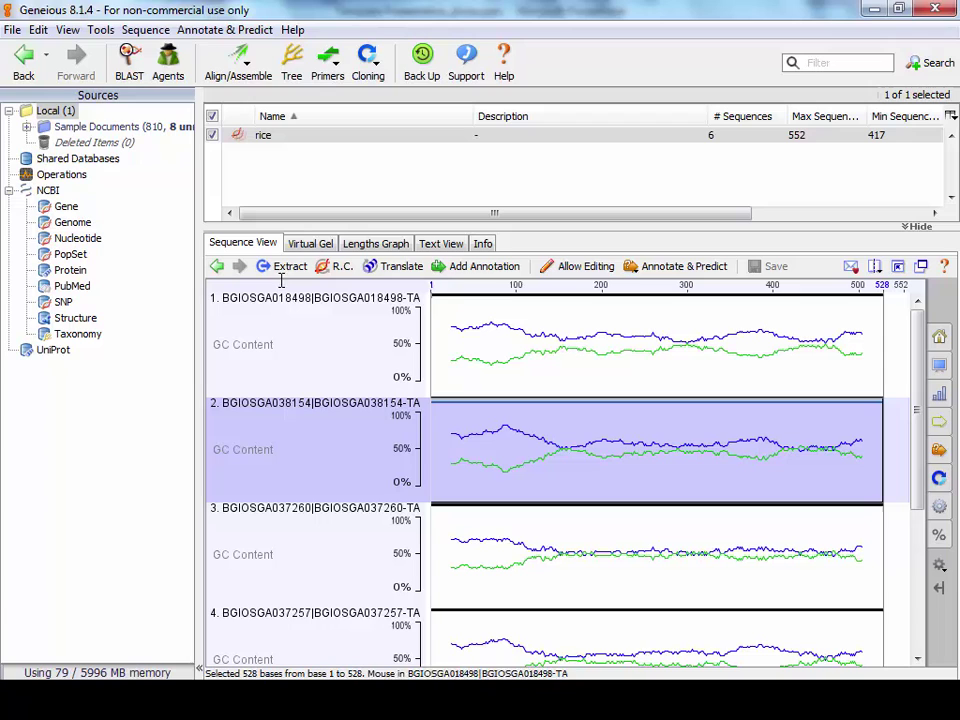
pyautogui.click(285, 270)
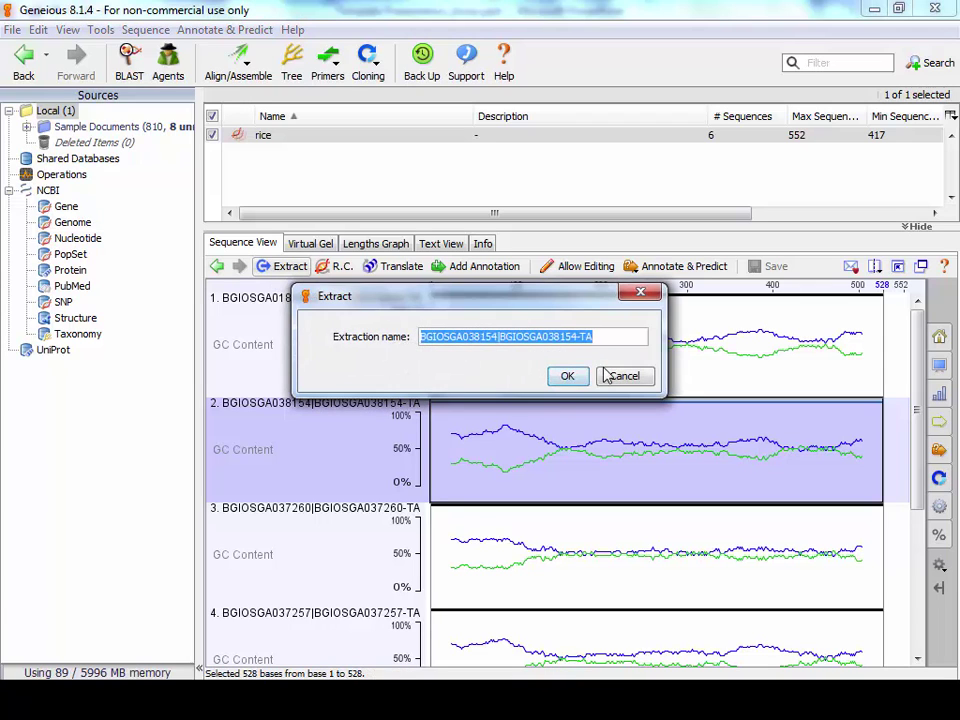
pyautogui.click(564, 377)
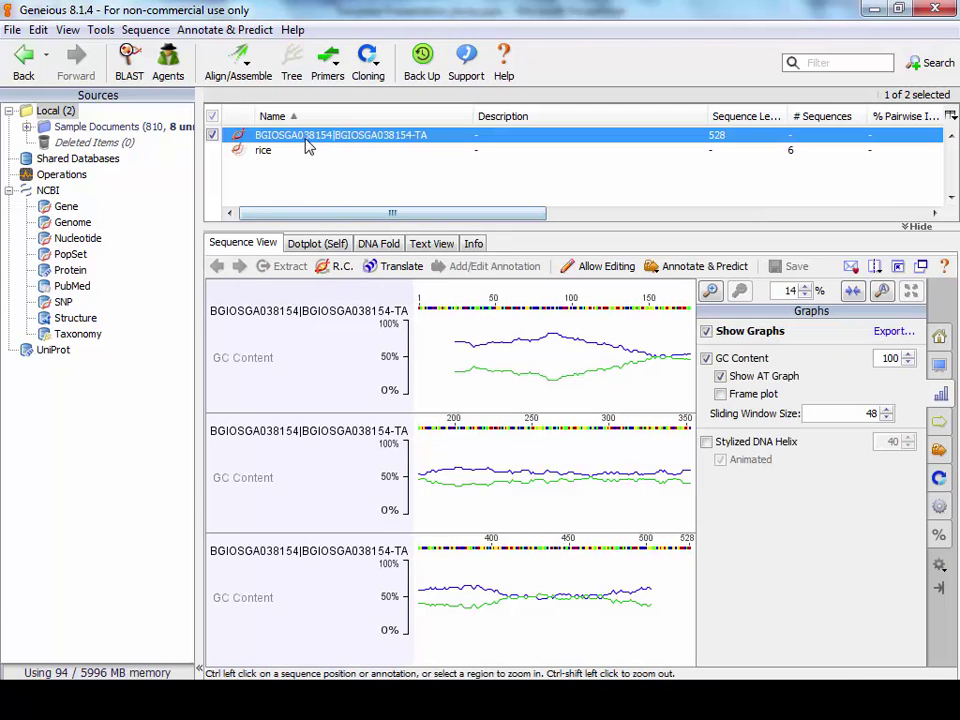
pyautogui.click(270, 150)
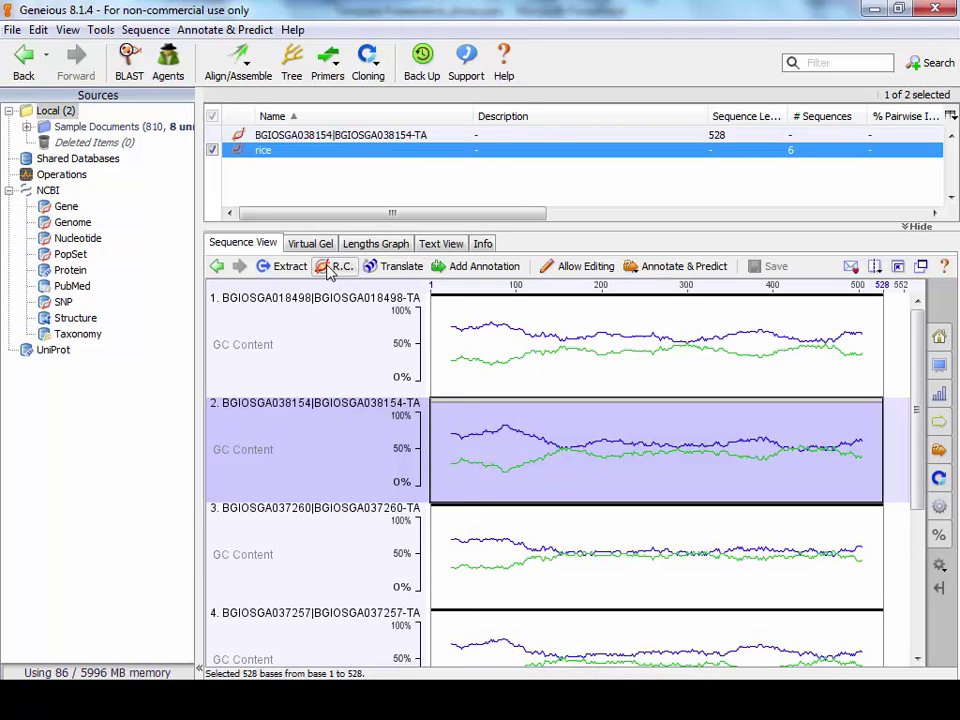
pyautogui.moveTo(533, 424); pyautogui.dragTo(645, 423)
pyautogui.click(487, 400)
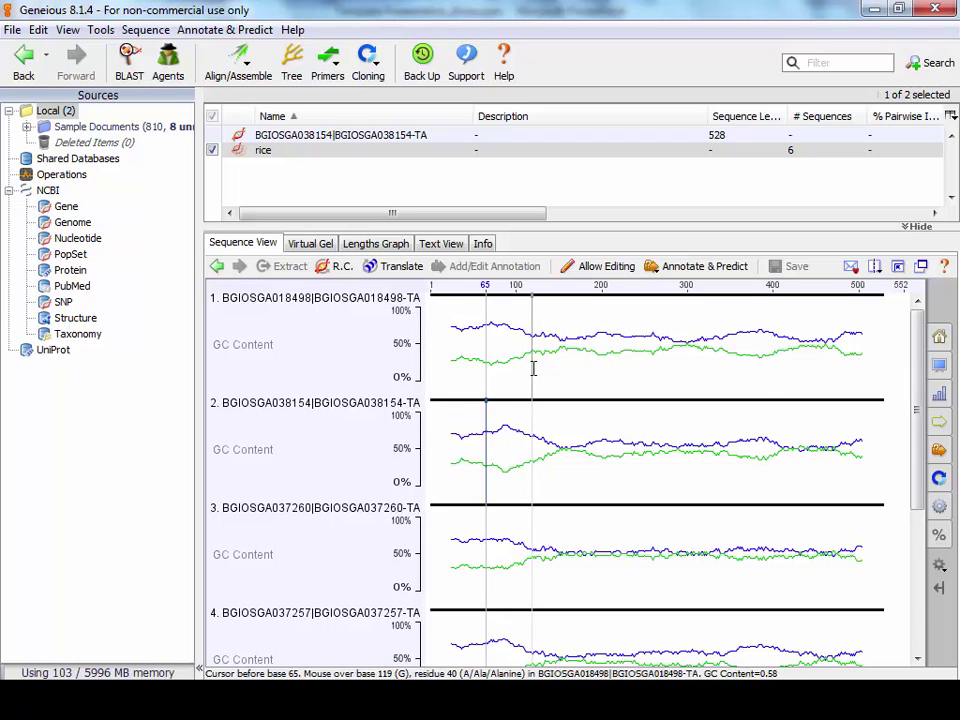
pyautogui.click(603, 268)
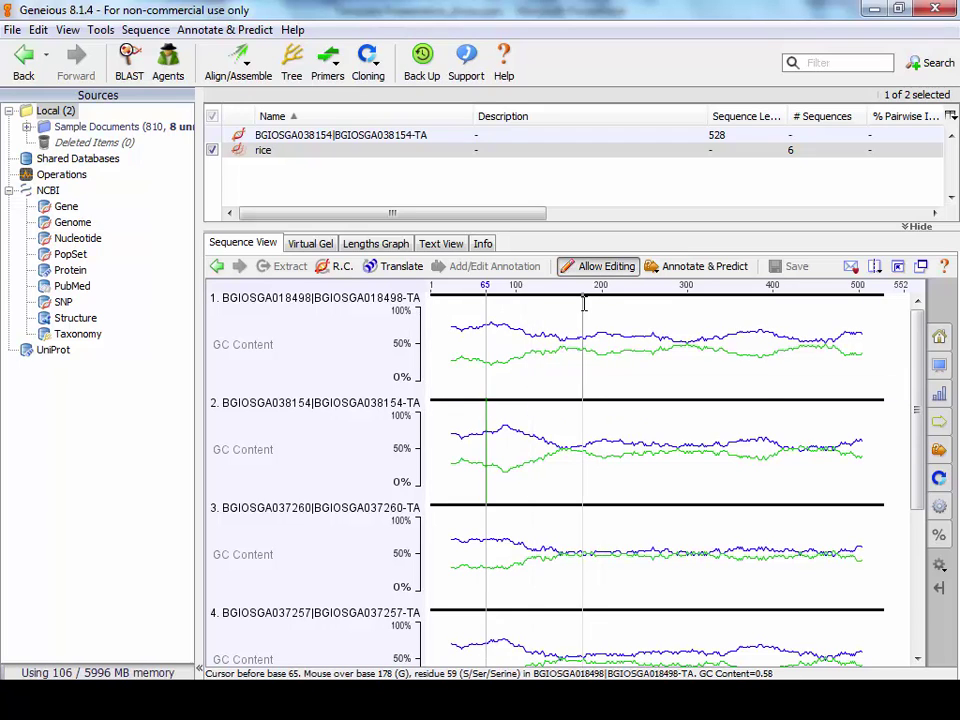
pyautogui.click(597, 268)
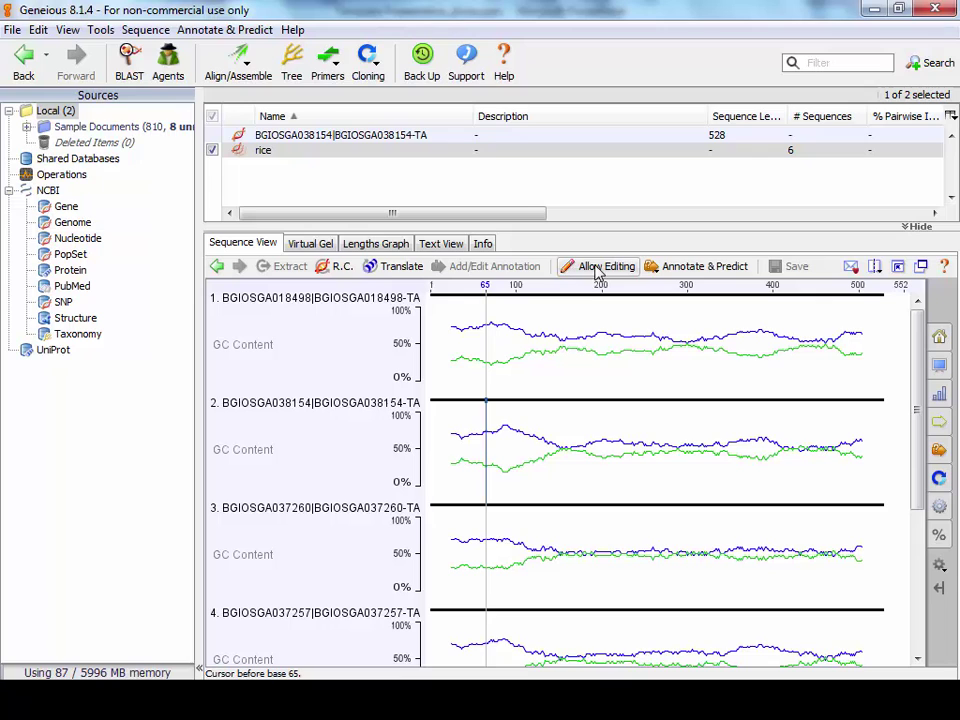
pyautogui.moveTo(547, 300); pyautogui.dragTo(598, 306)
pyautogui.click(470, 267)
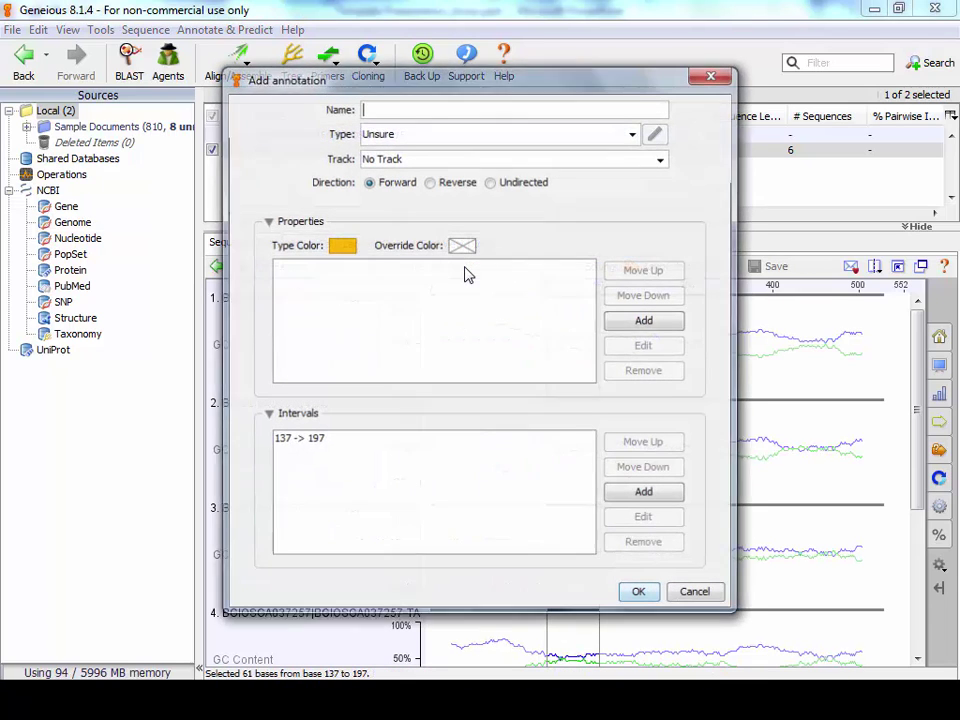
pyautogui.click(628, 133)
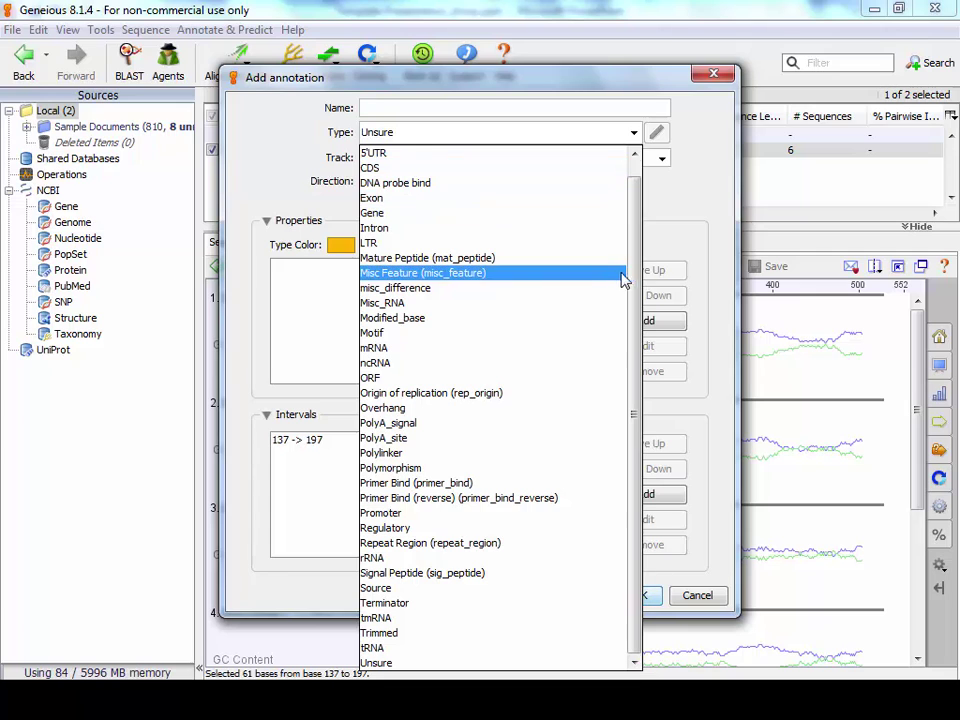
pyautogui.click(709, 317)
pyautogui.click(692, 595)
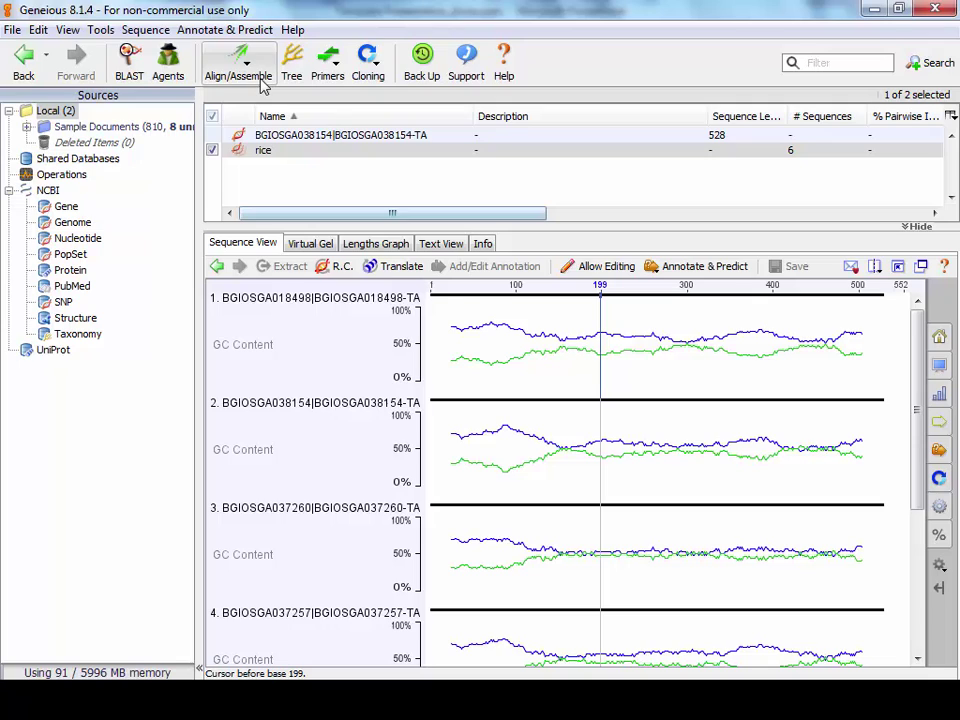
# Step: Run a MAFFT multiple alignment on the six sequences of the rice document
pyautogui.click(230, 150)
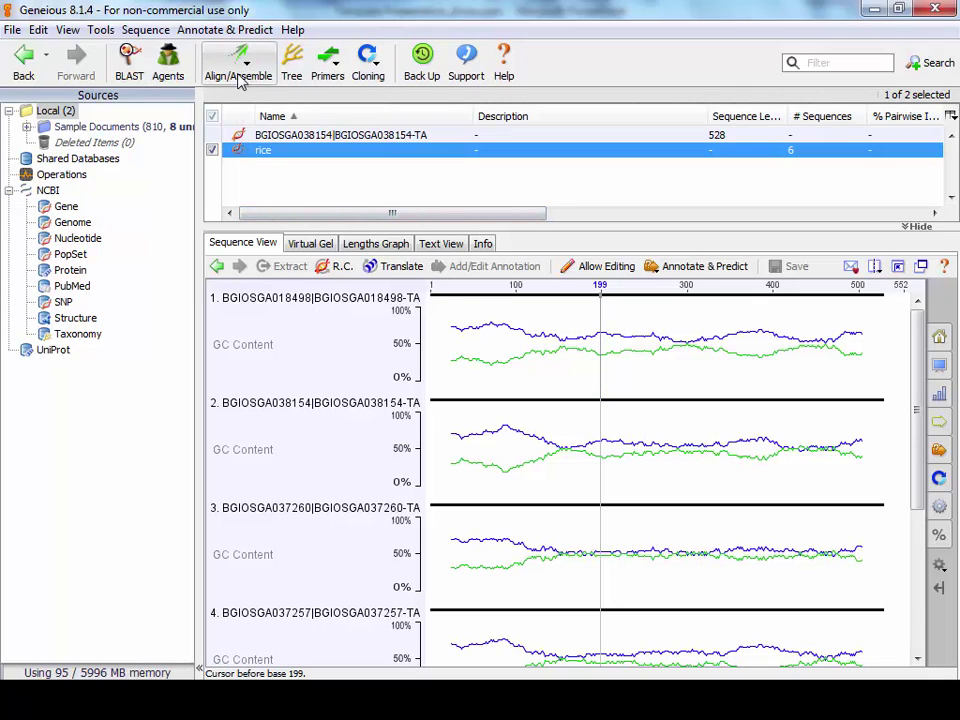
pyautogui.click(236, 66)
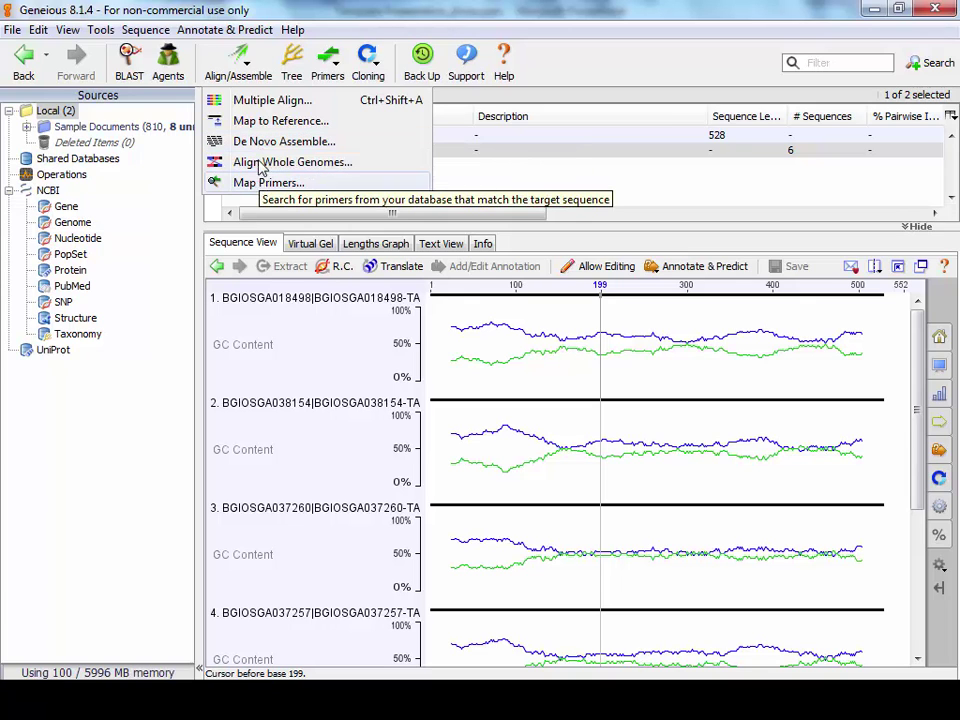
pyautogui.click(262, 104)
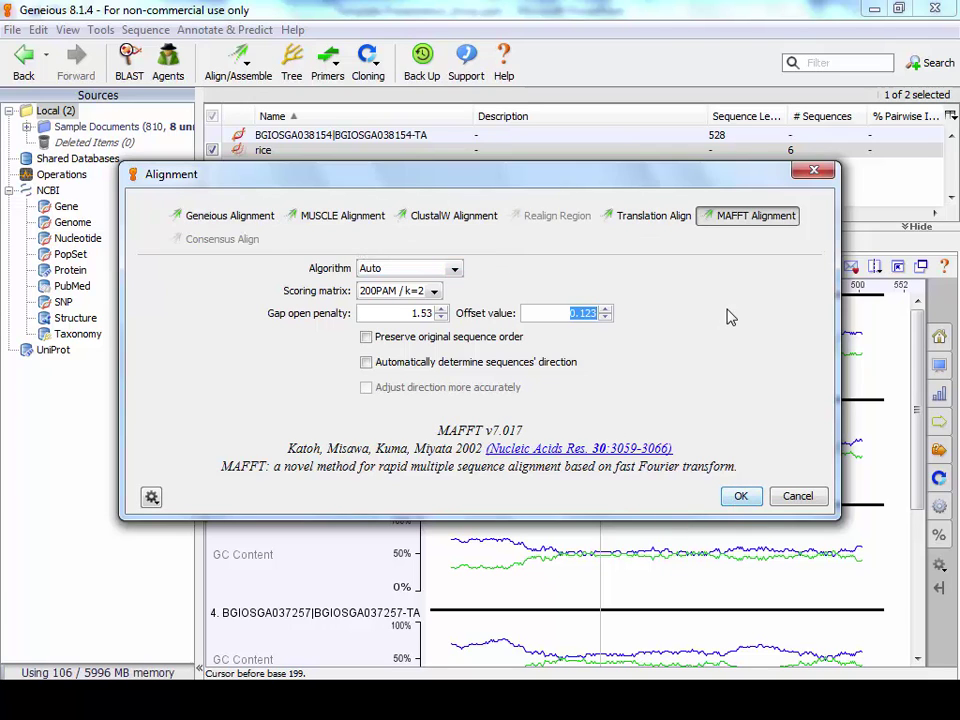
pyautogui.click(740, 500)
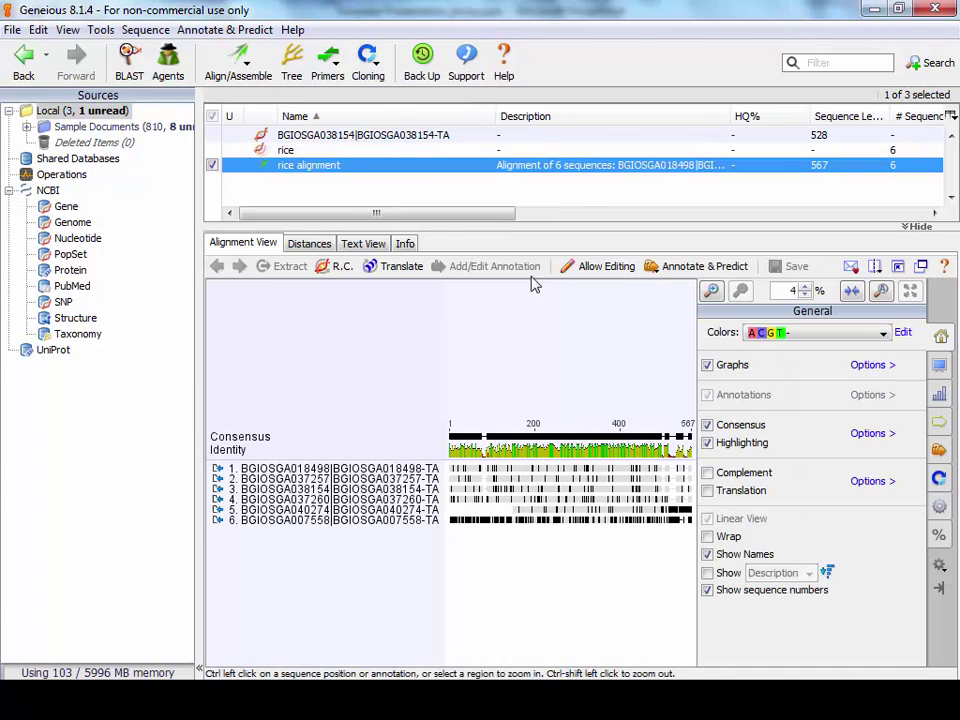
pyautogui.click(495, 468)
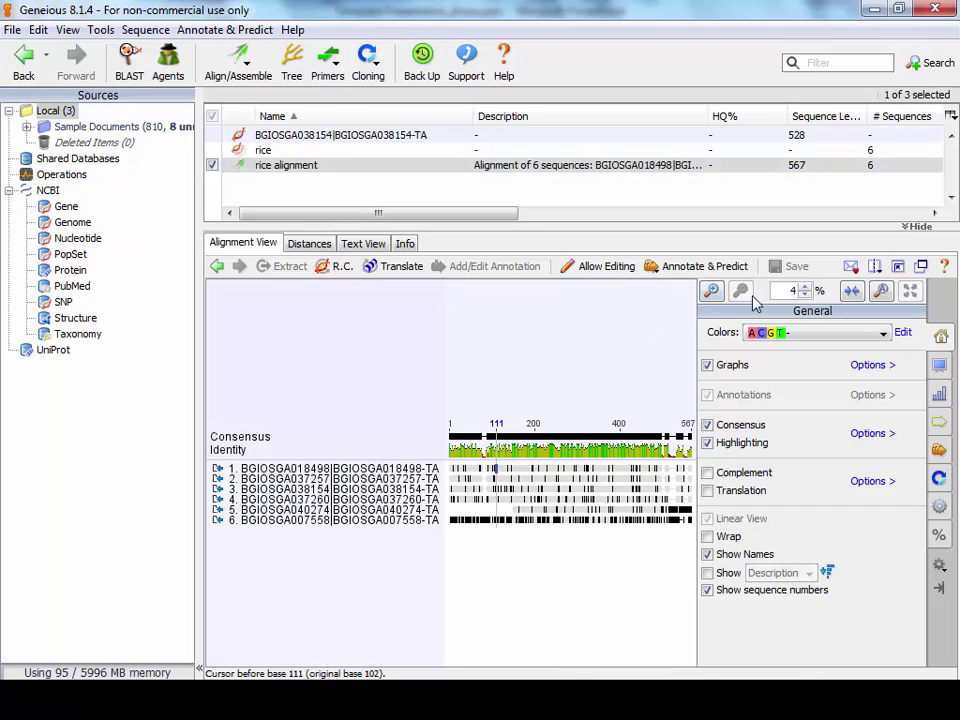
pyautogui.click(711, 290)
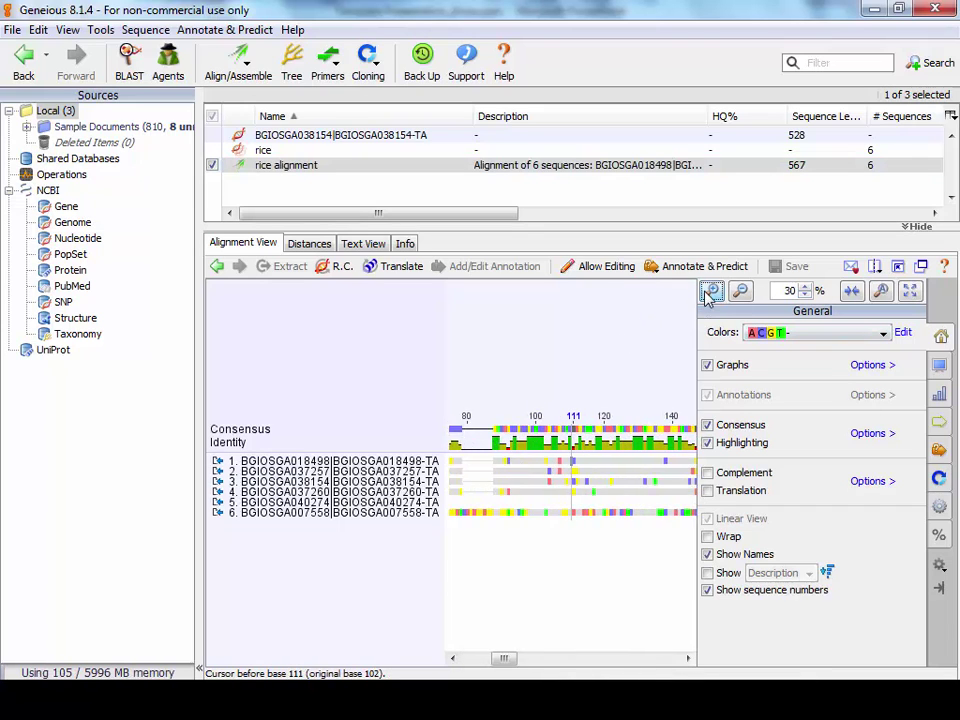
pyautogui.click(711, 290)
pyautogui.click(573, 514)
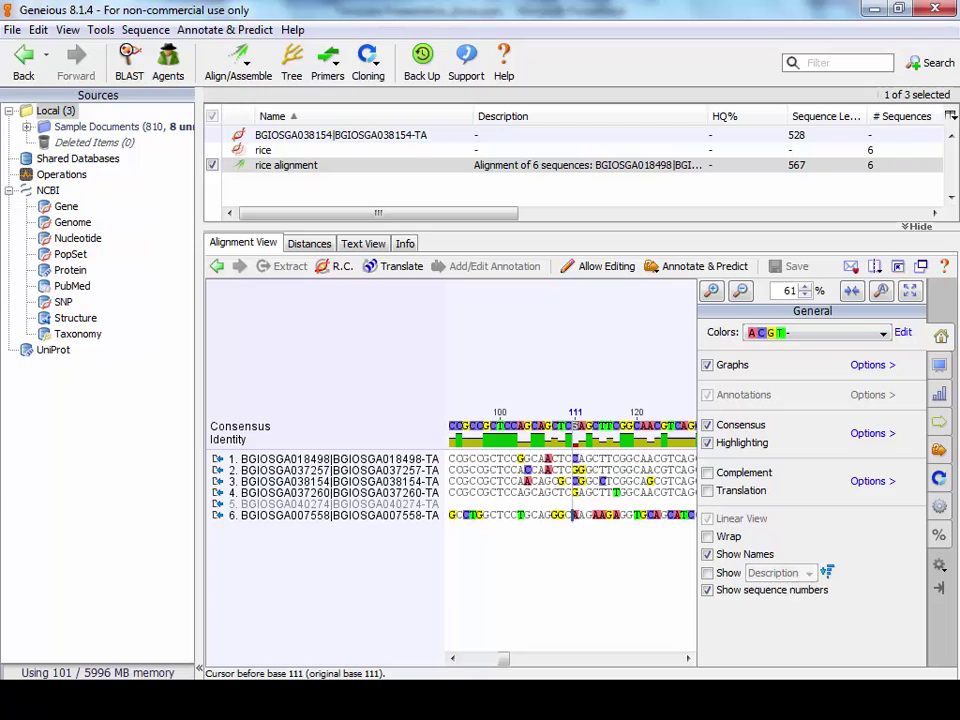
pyautogui.click(883, 334)
pyautogui.click(602, 583)
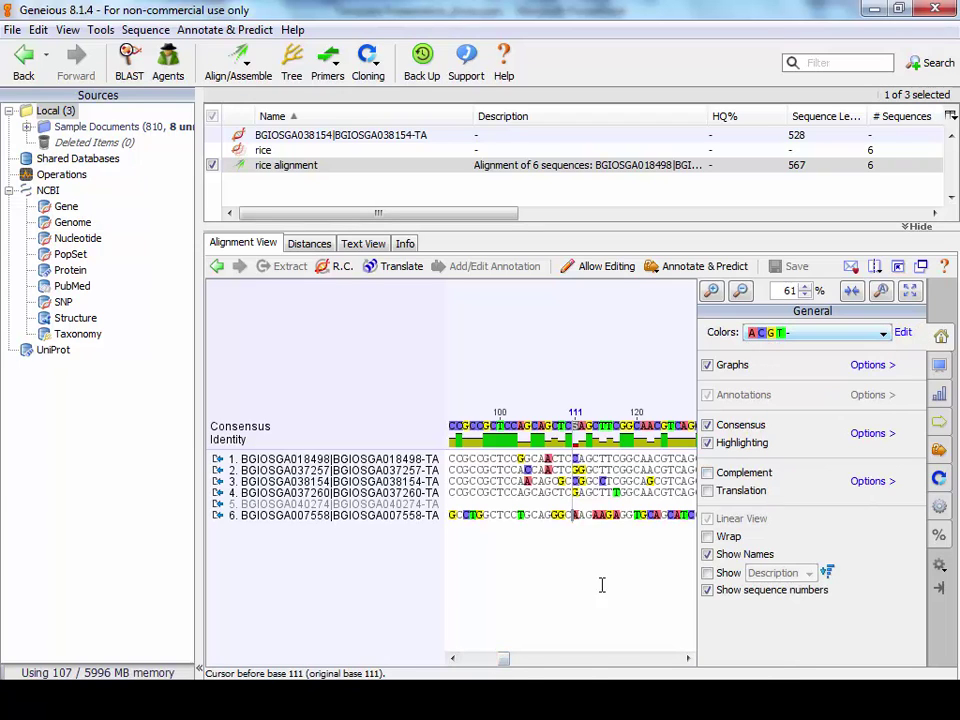
pyautogui.moveTo(507, 660); pyautogui.dragTo(471, 662)
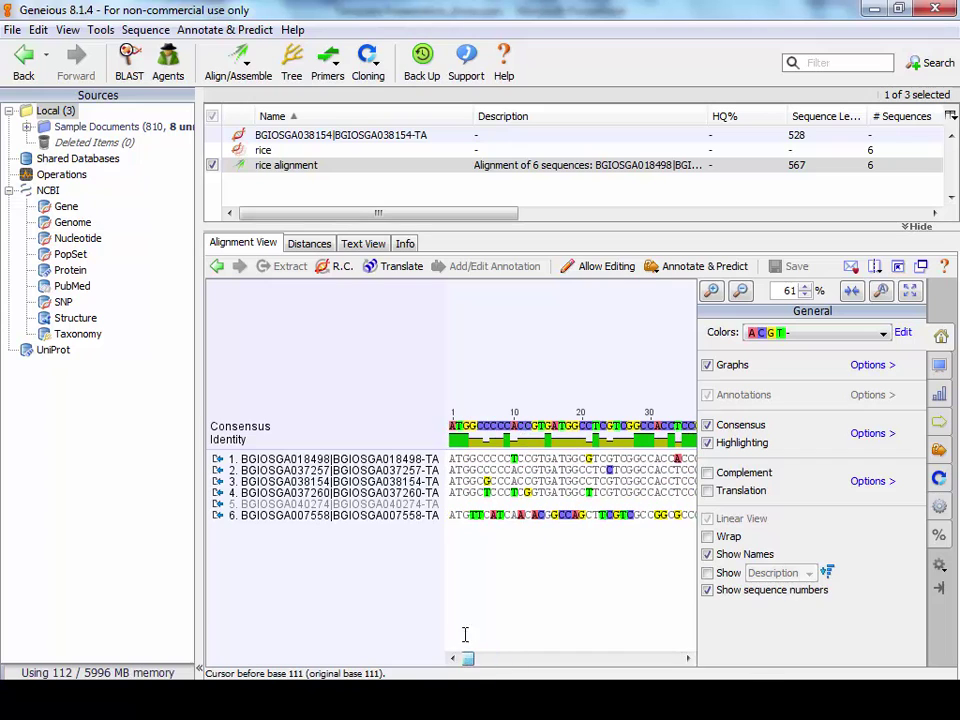
pyautogui.click(742, 293)
pyautogui.click(742, 293)
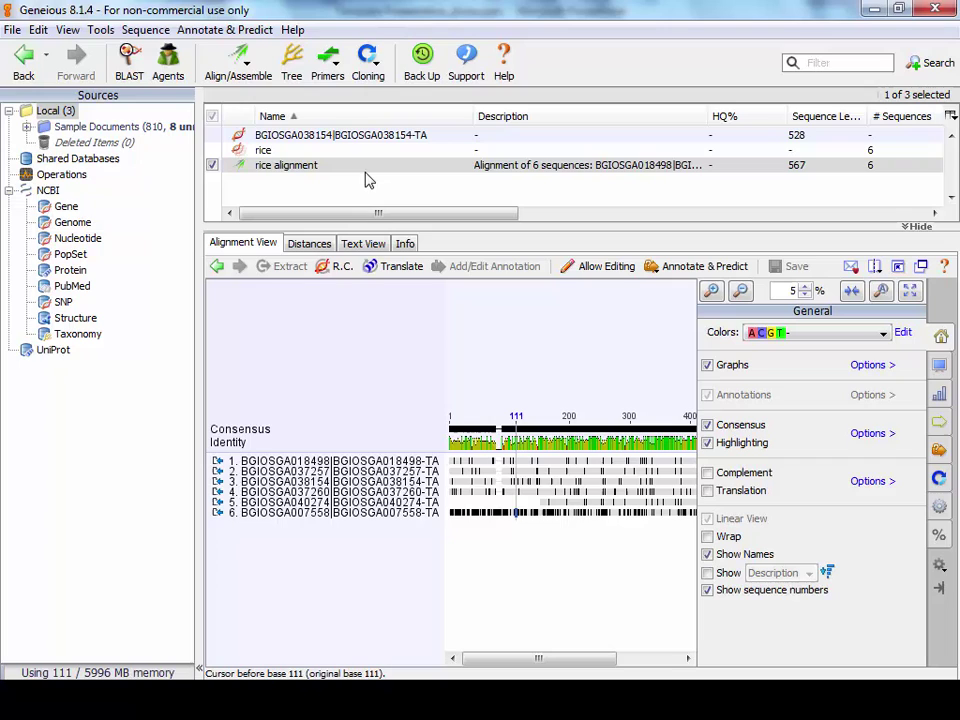
pyautogui.moveTo(339, 213); pyautogui.dragTo(320, 174)
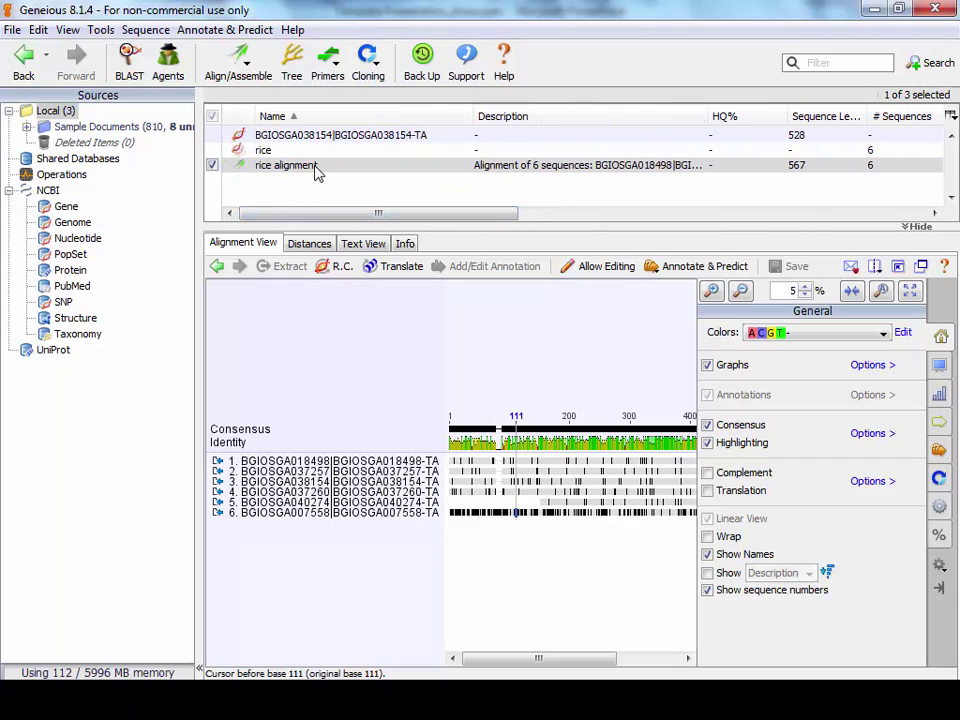
pyautogui.click(150, 31)
pyautogui.moveTo(66, 33)
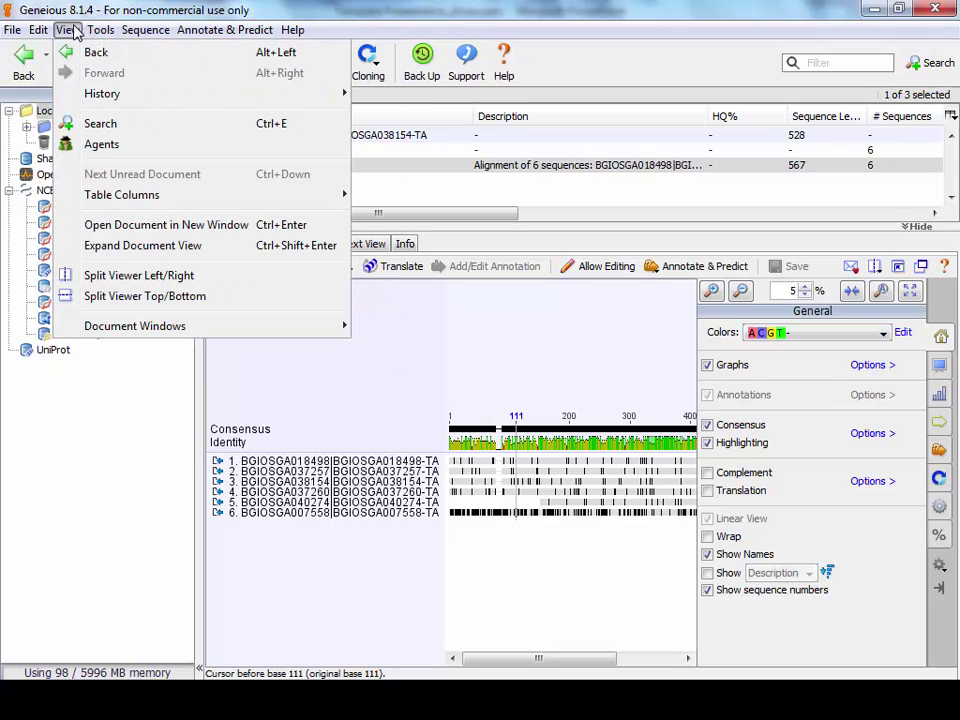
pyautogui.click(145, 30)
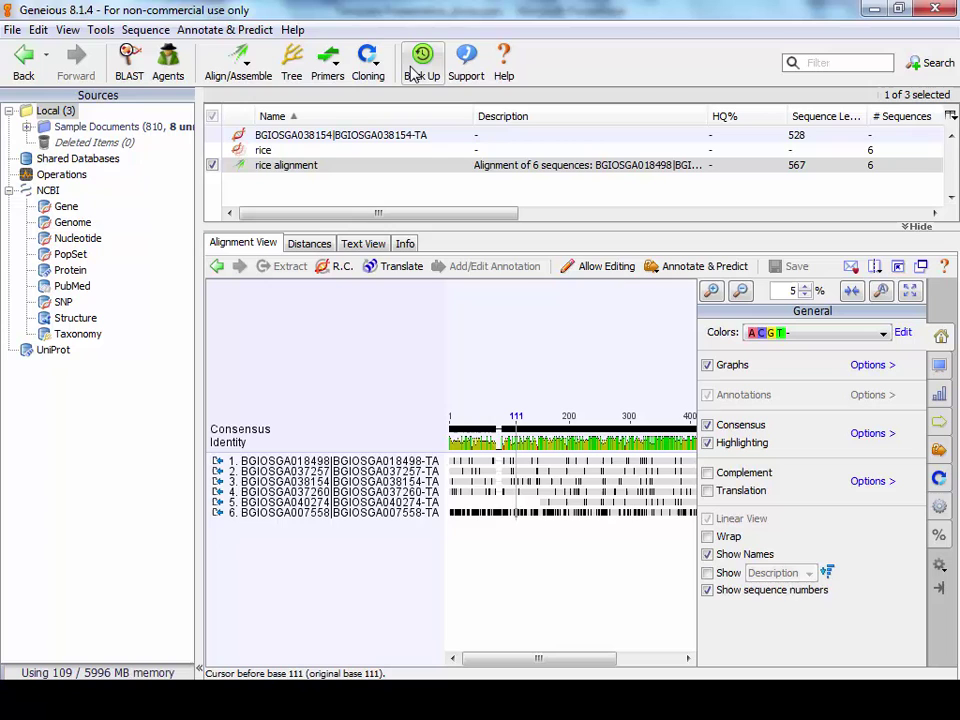
pyautogui.click(470, 70)
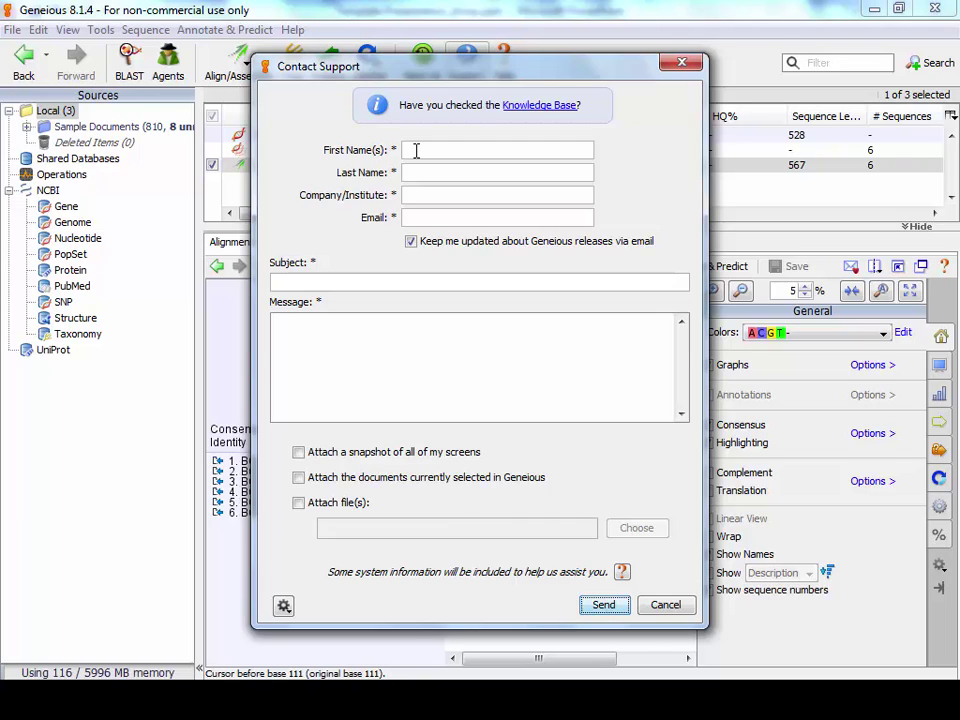
pyautogui.click(349, 334)
pyautogui.click(665, 605)
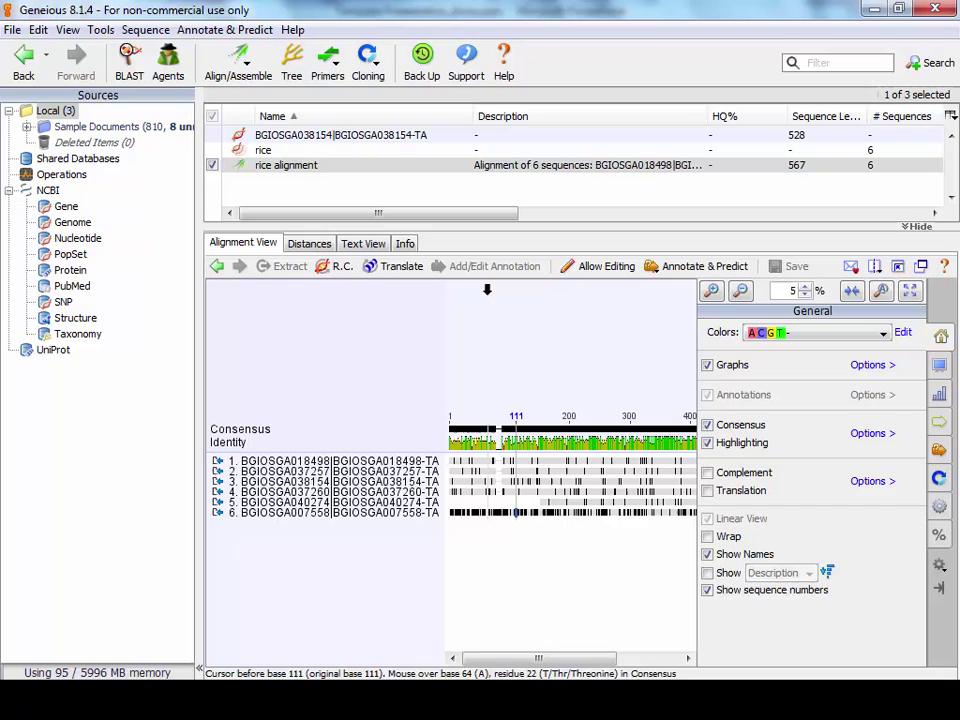